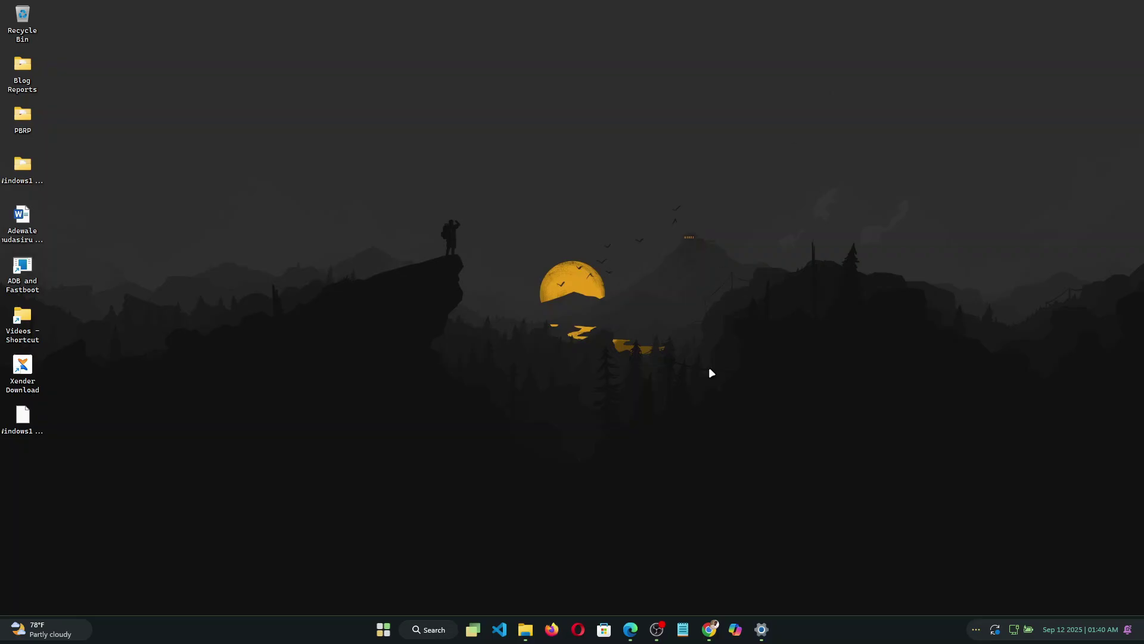
Clear Settings away and scroll Edge's Windows Insider Preview Downloads page to Select edition
{"action": "left_click", "coordinate": [762, 631]}
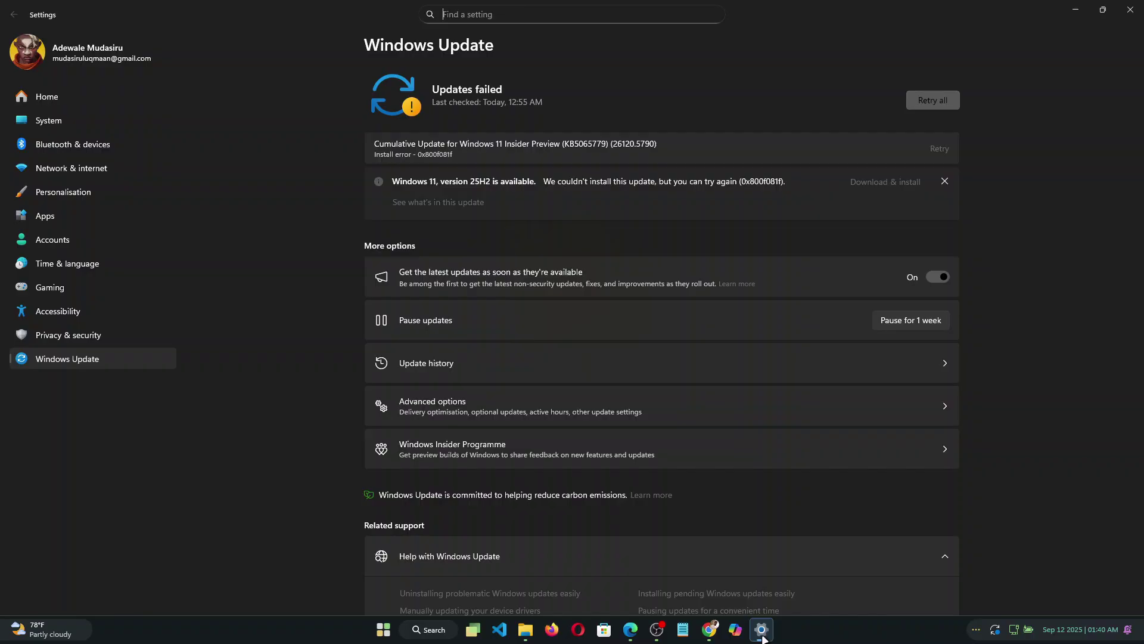
{"action": "left_click", "coordinate": [763, 636]}
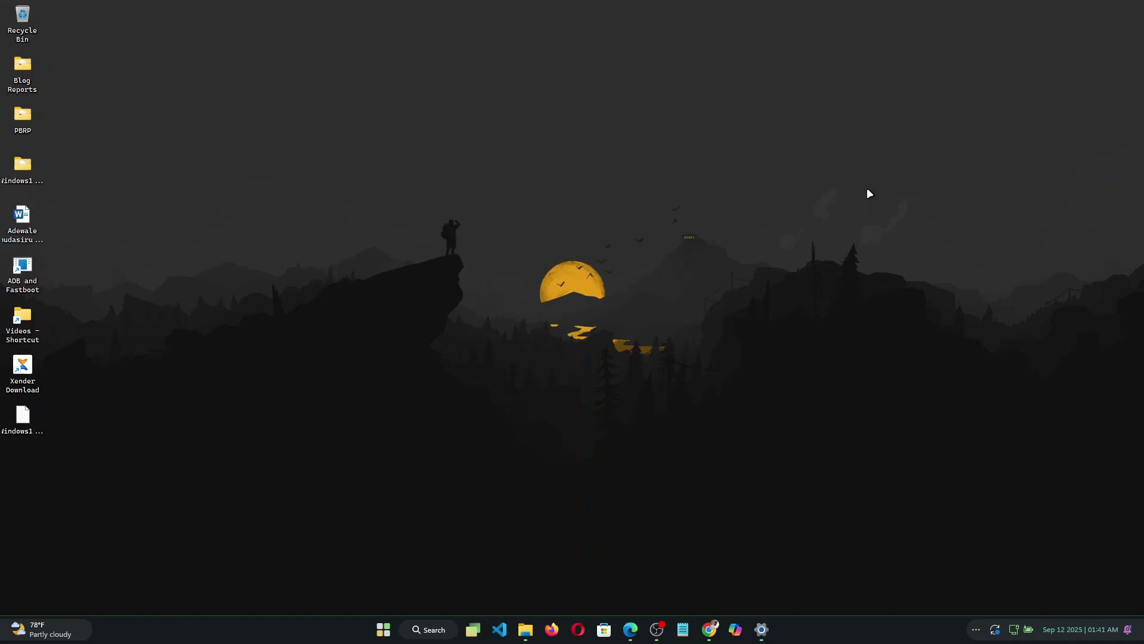
{"action": "left_click", "coordinate": [632, 636]}
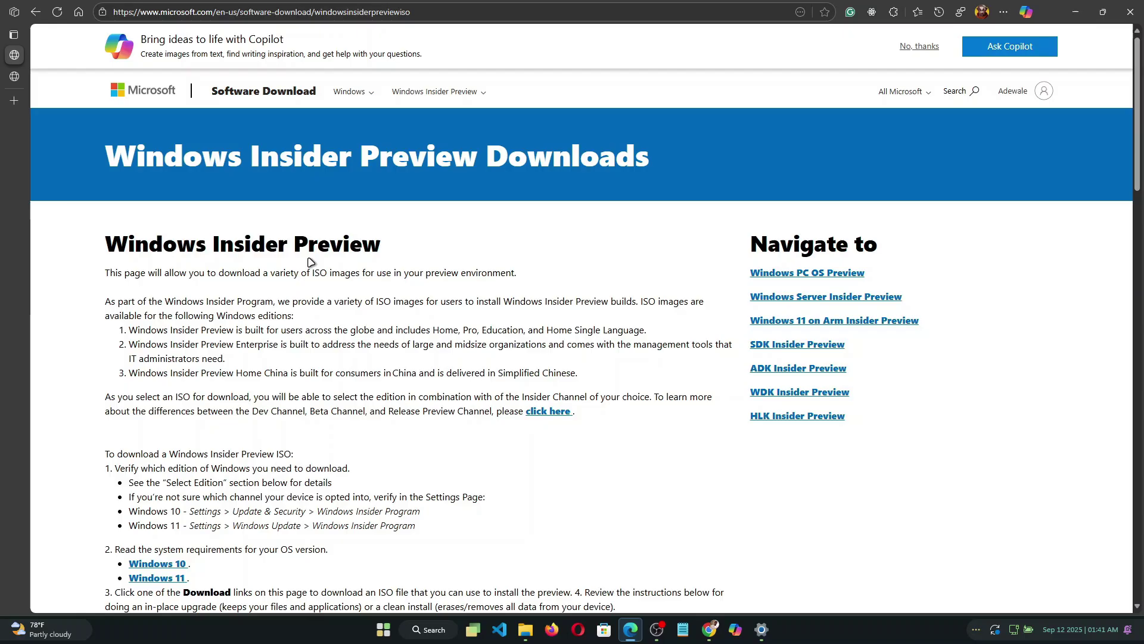
{"action": "scroll", "coordinate": [310, 262], "scroll_direction": "down", "scroll_amount": 1}
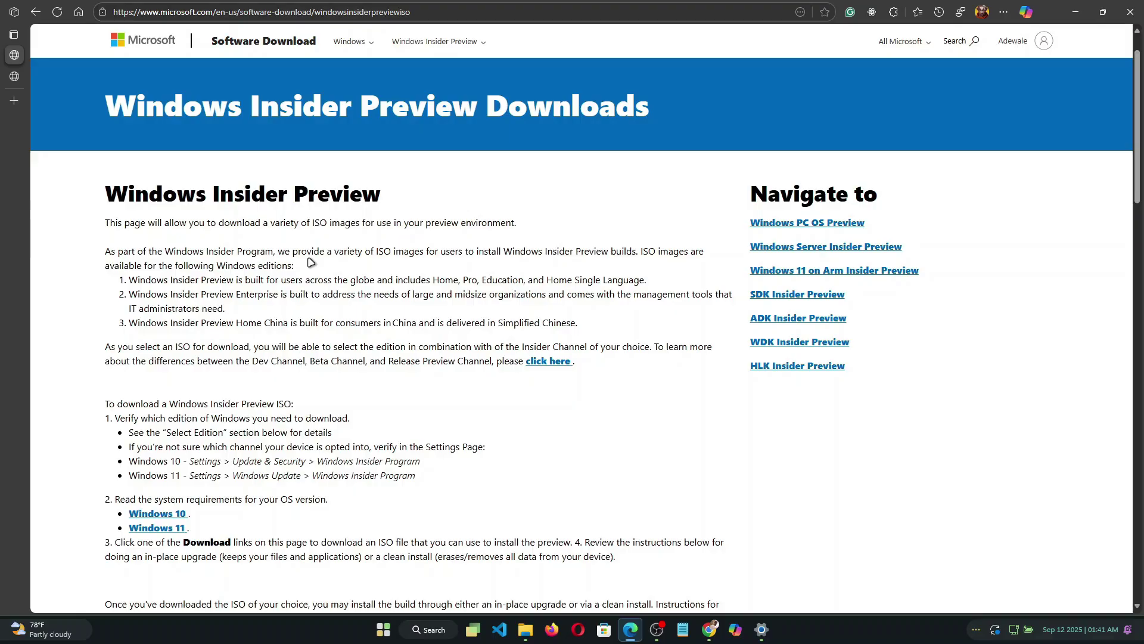
{"action": "scroll", "coordinate": [310, 263], "scroll_direction": "down", "scroll_amount": 1}
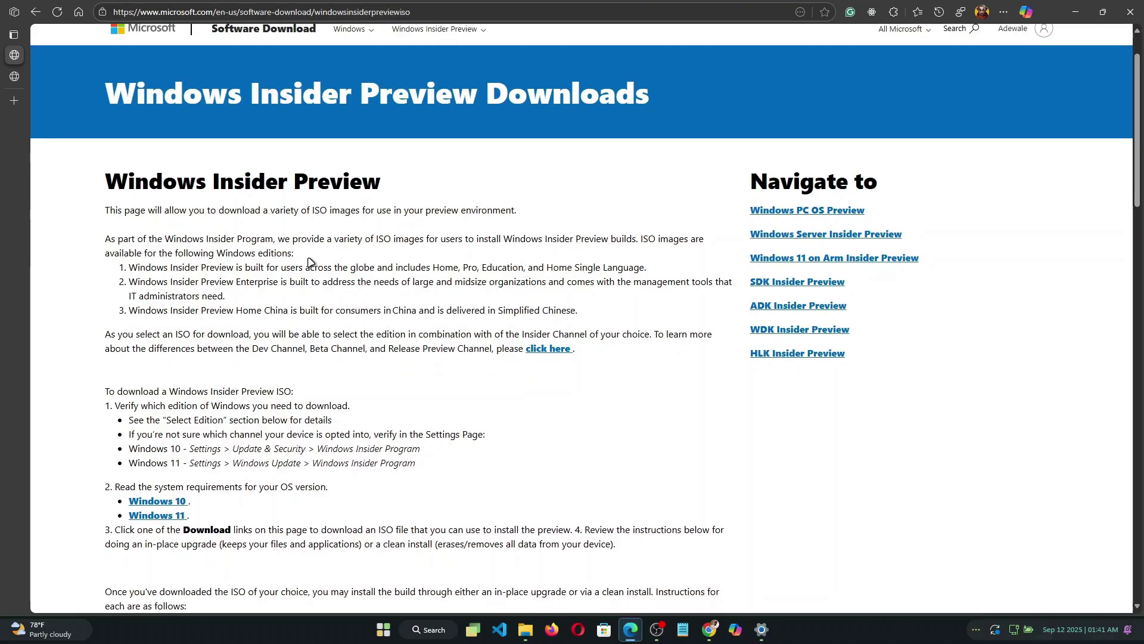
{"action": "scroll", "coordinate": [310, 263], "scroll_direction": "down", "scroll_amount": 1}
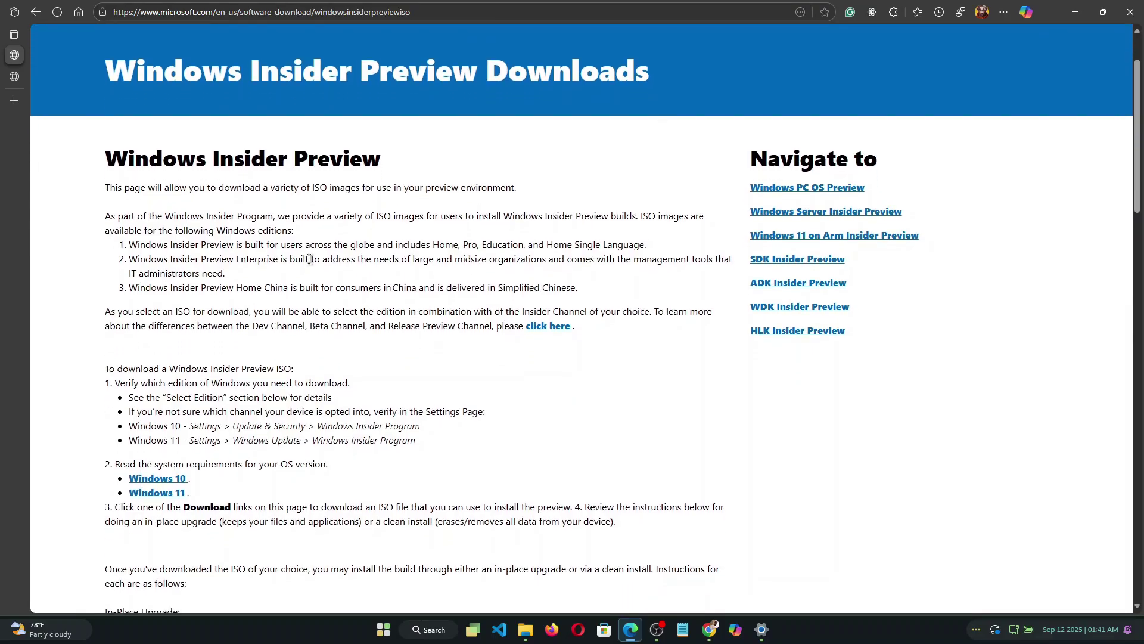
{"action": "scroll", "coordinate": [309, 258], "scroll_direction": "down", "scroll_amount": 1}
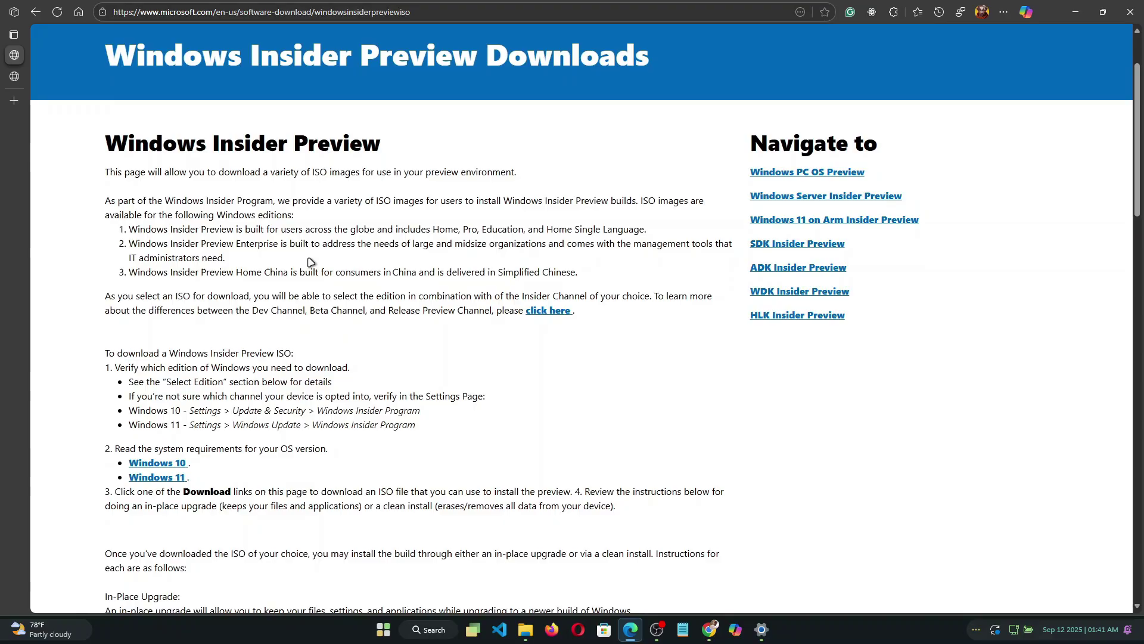
{"action": "scroll", "coordinate": [310, 262], "scroll_direction": "down", "scroll_amount": 5}
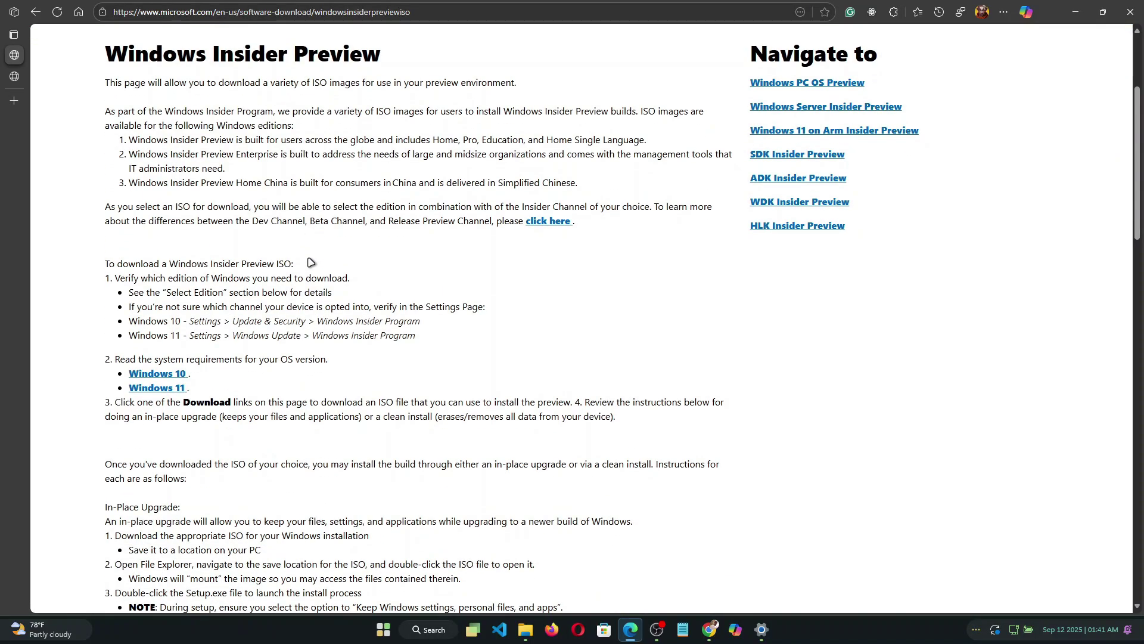
{"action": "scroll", "coordinate": [310, 262], "scroll_direction": "down", "scroll_amount": 7}
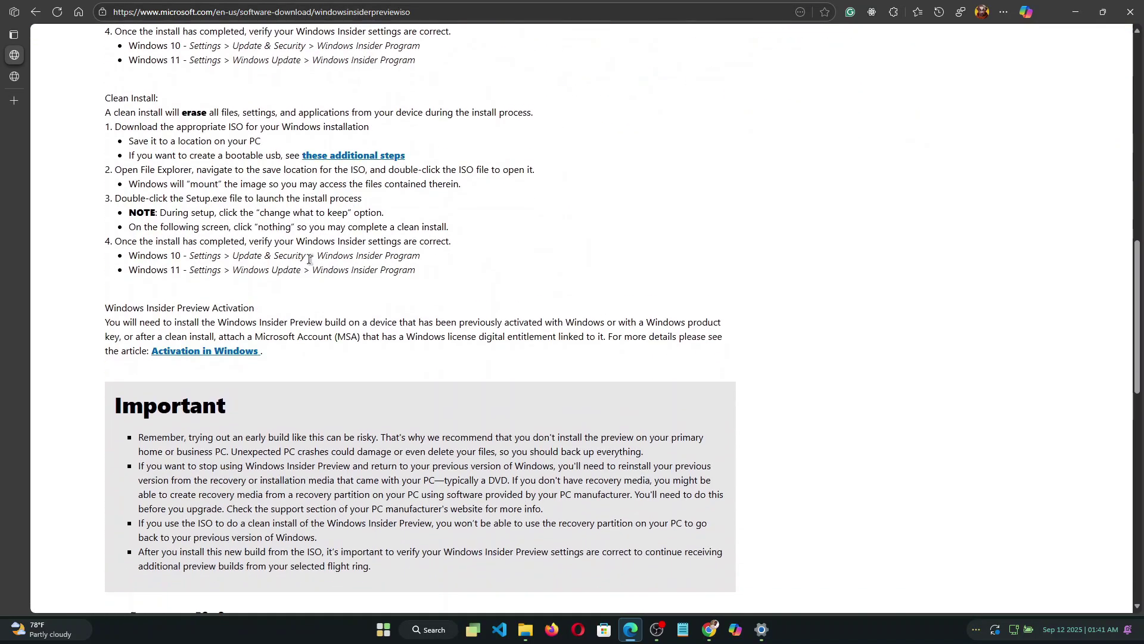
{"action": "scroll", "coordinate": [310, 261], "scroll_direction": "down", "scroll_amount": 6}
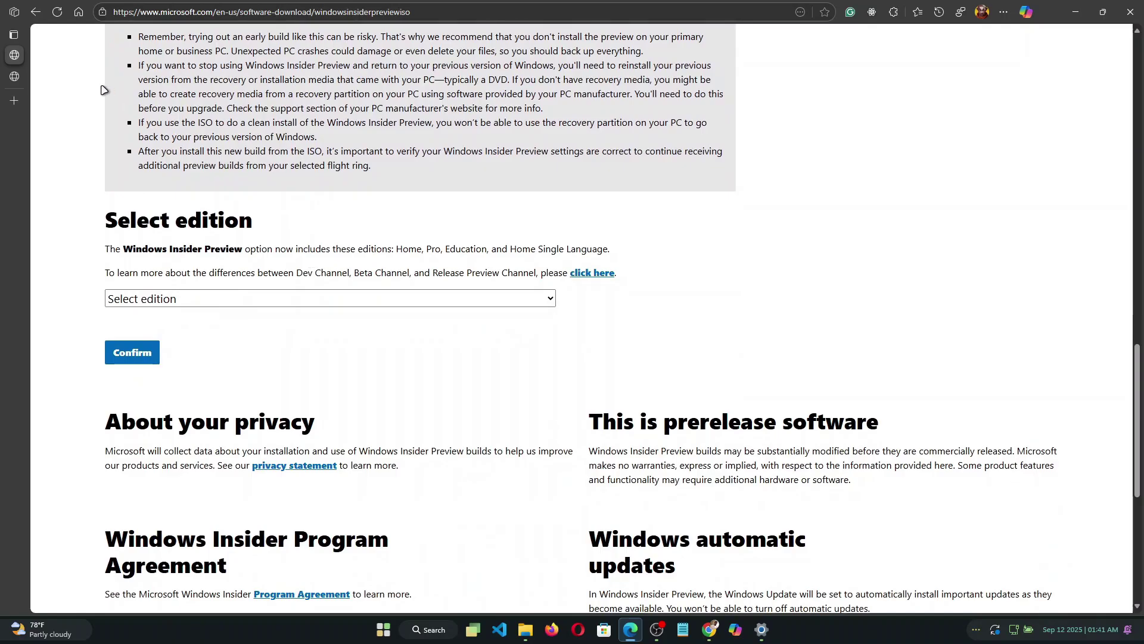
On the Windows 11 download page, select and confirm the multi-edition ISO for x64 devices
{"action": "left_click", "coordinate": [18, 81]}
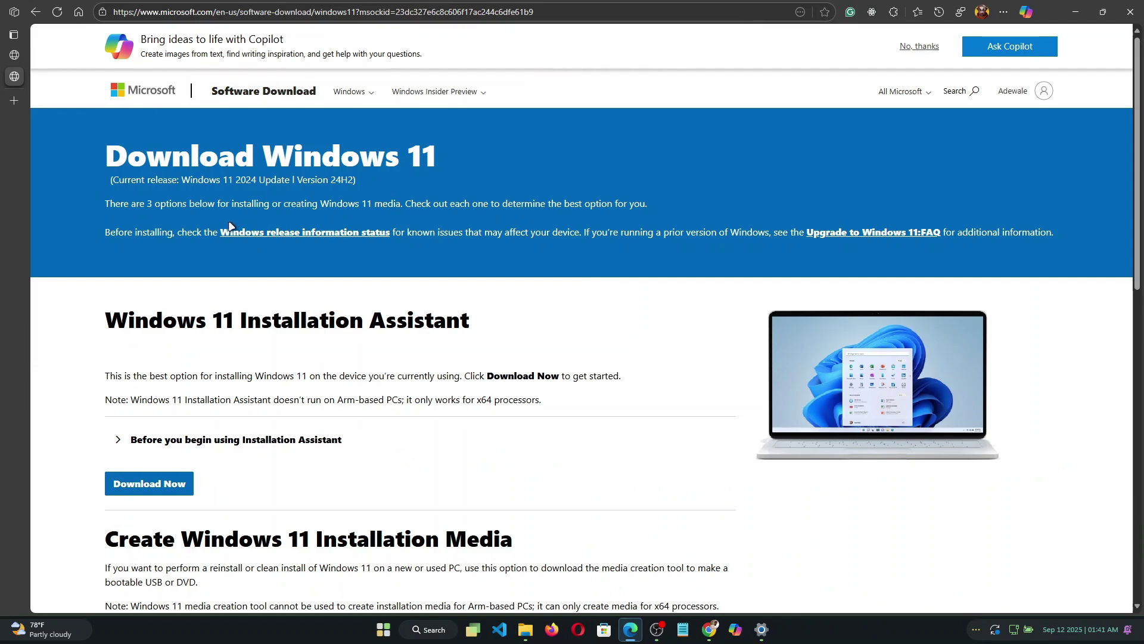
{"action": "scroll", "coordinate": [230, 225], "scroll_direction": "down", "scroll_amount": 5}
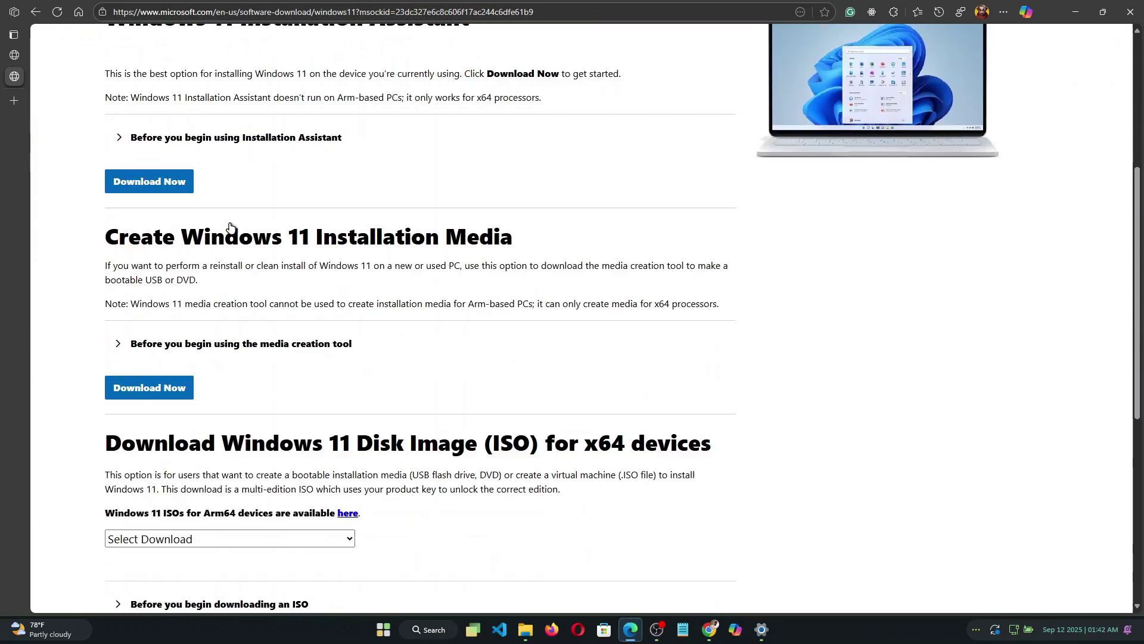
{"action": "scroll", "coordinate": [229, 225], "scroll_direction": "down", "scroll_amount": 4}
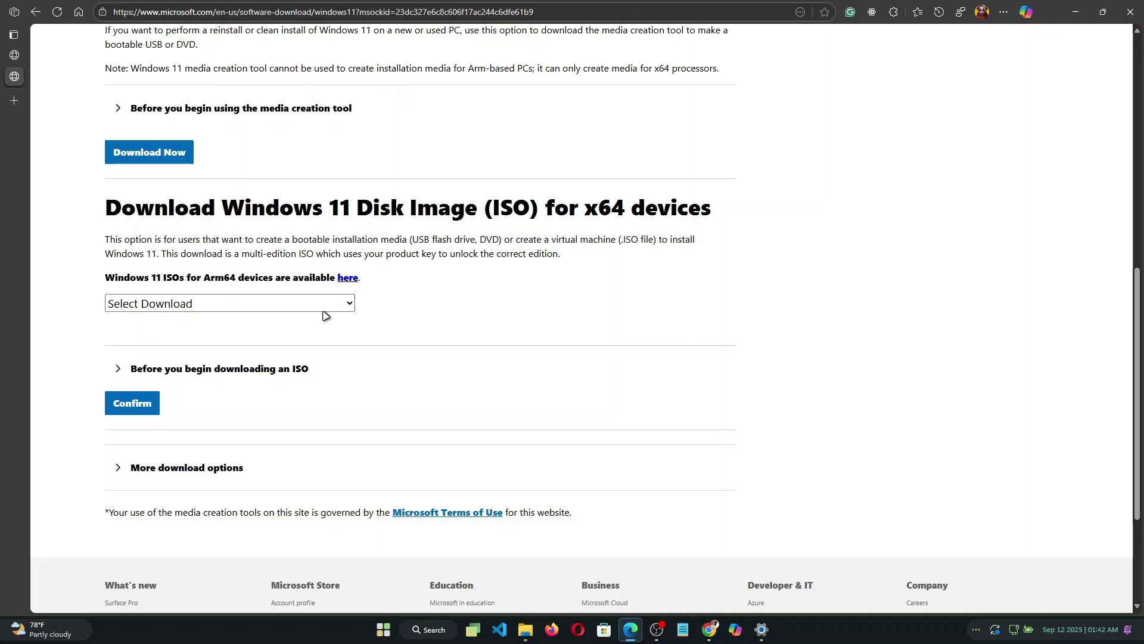
{"action": "left_click", "coordinate": [300, 306]}
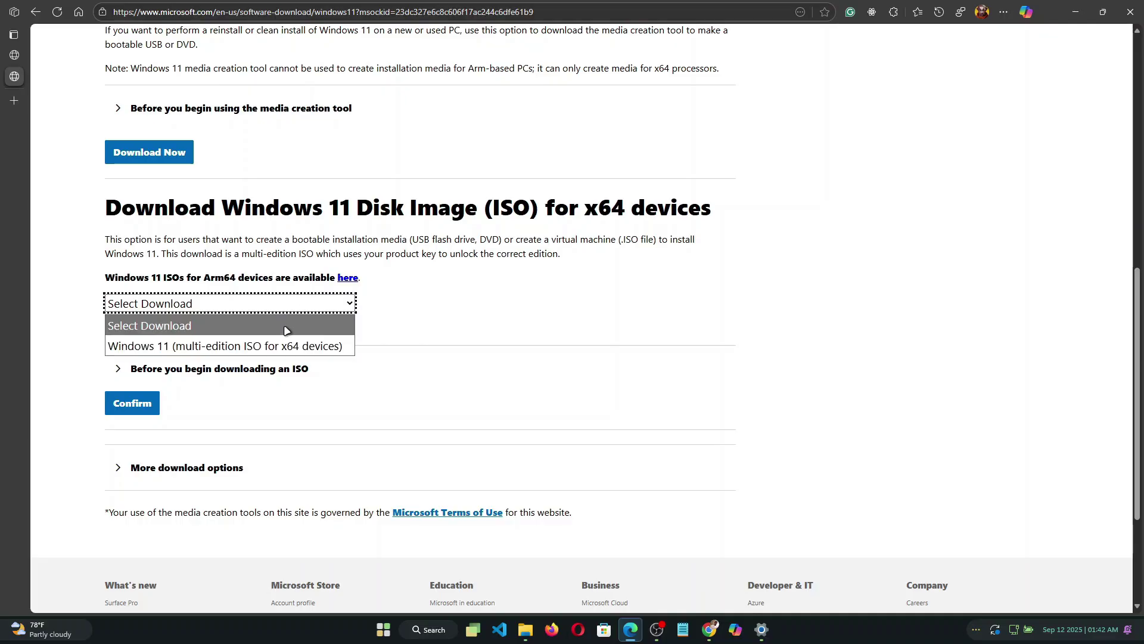
{"action": "left_click", "coordinate": [258, 347]}
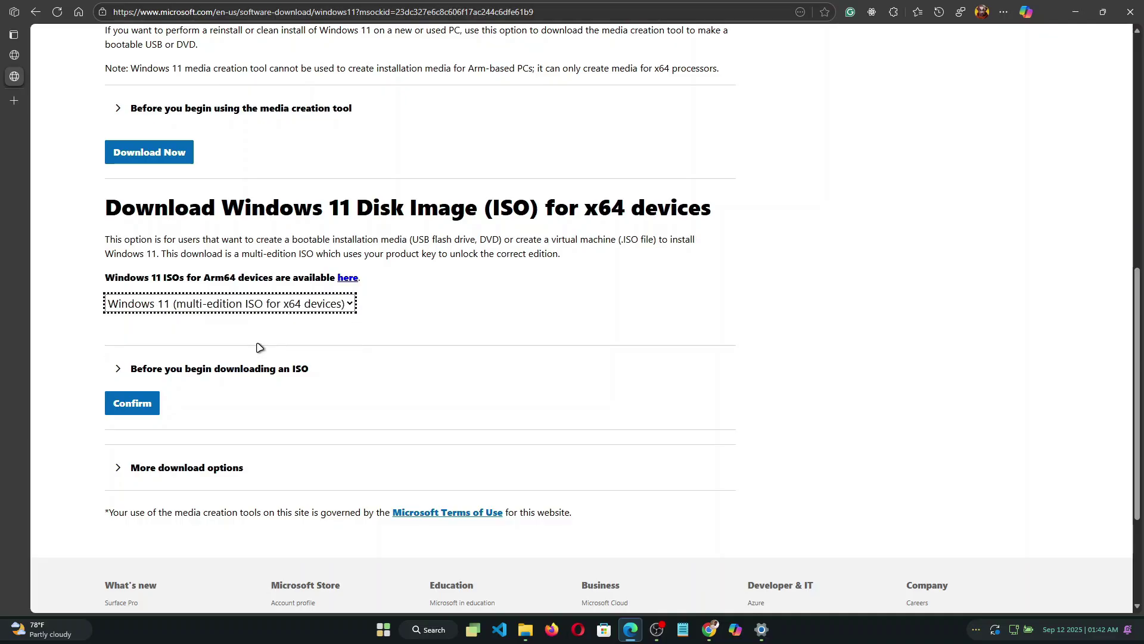
{"action": "left_click", "coordinate": [119, 372]}
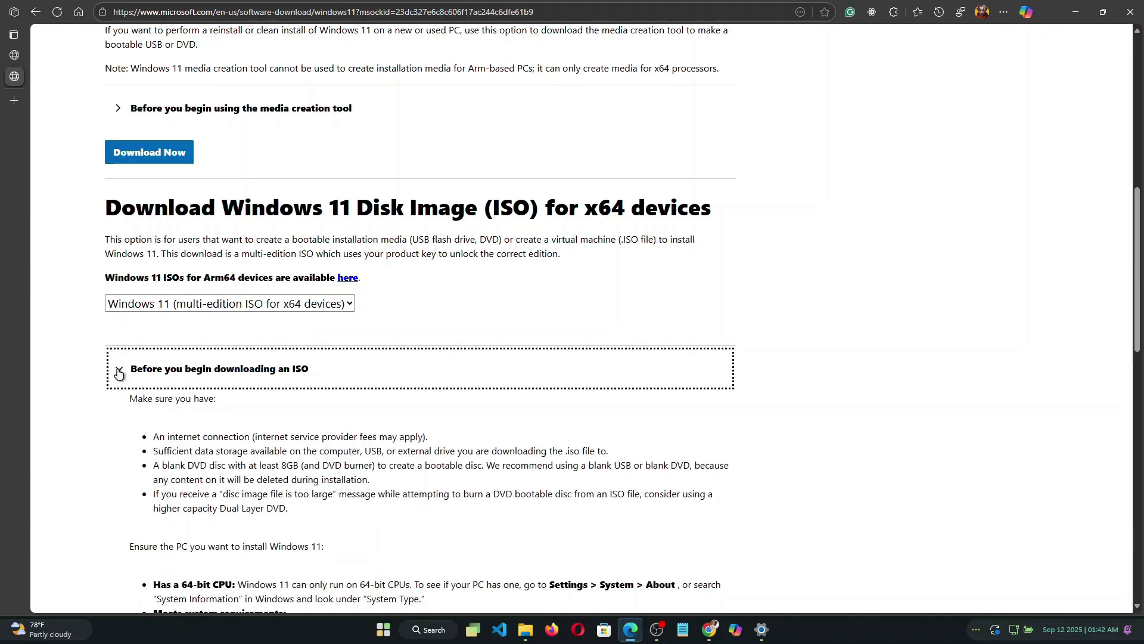
{"action": "scroll", "coordinate": [119, 372], "scroll_direction": "down", "scroll_amount": 1}
{"action": "left_click", "coordinate": [119, 344]}
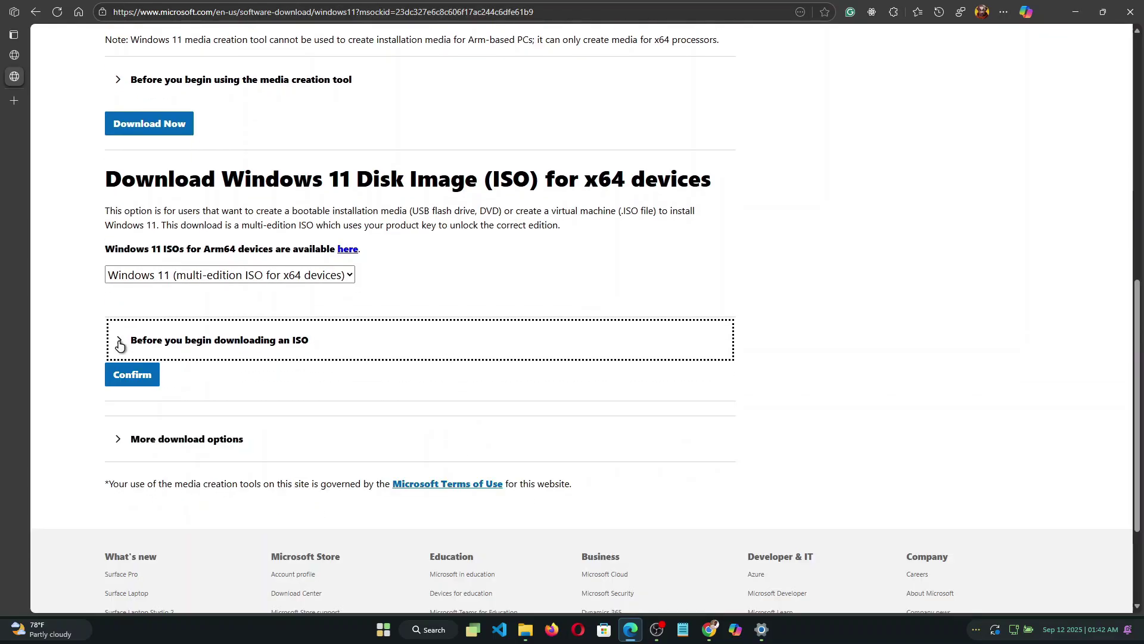
{"action": "left_click", "coordinate": [126, 374]}
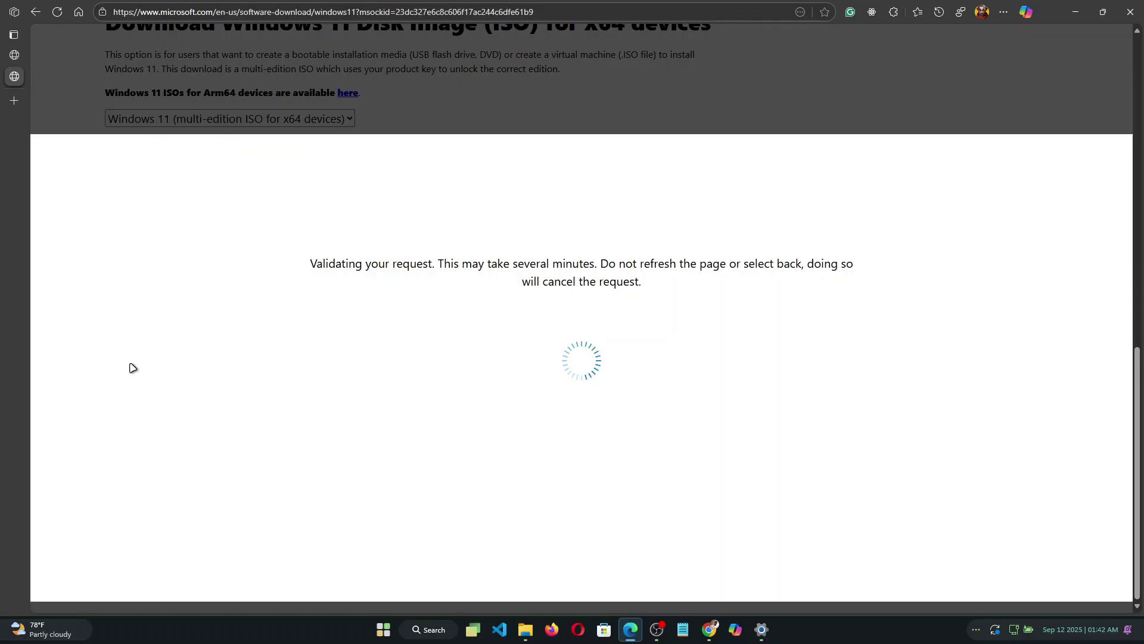
Choose and confirm English International as the product language to generate the 64-bit link
{"action": "left_click", "coordinate": [159, 345]}
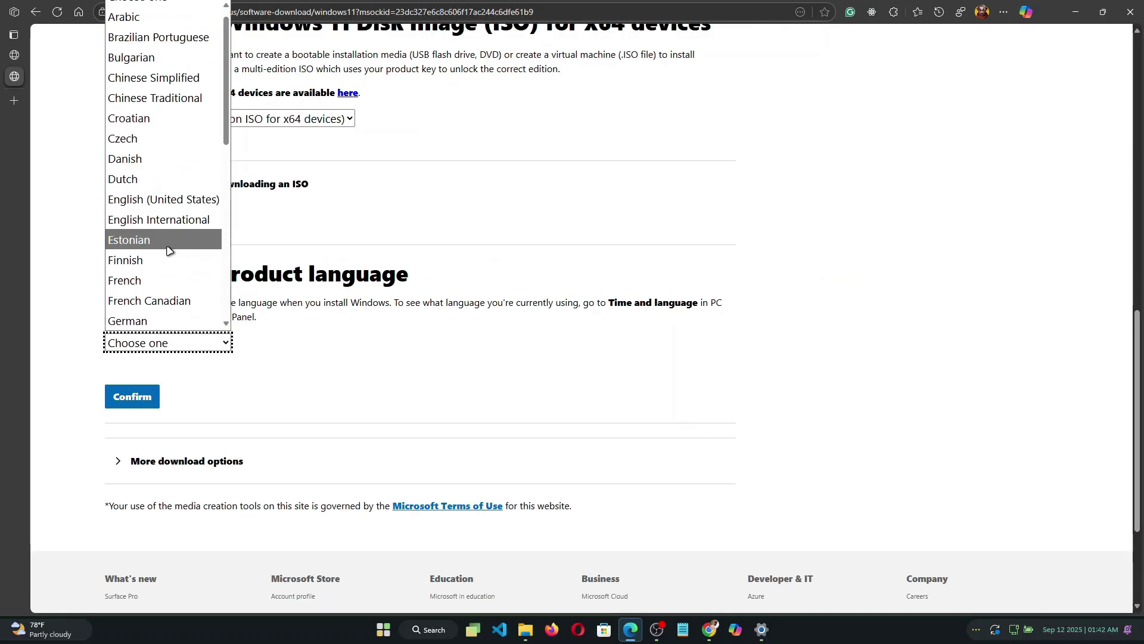
{"action": "left_click", "coordinate": [176, 218]}
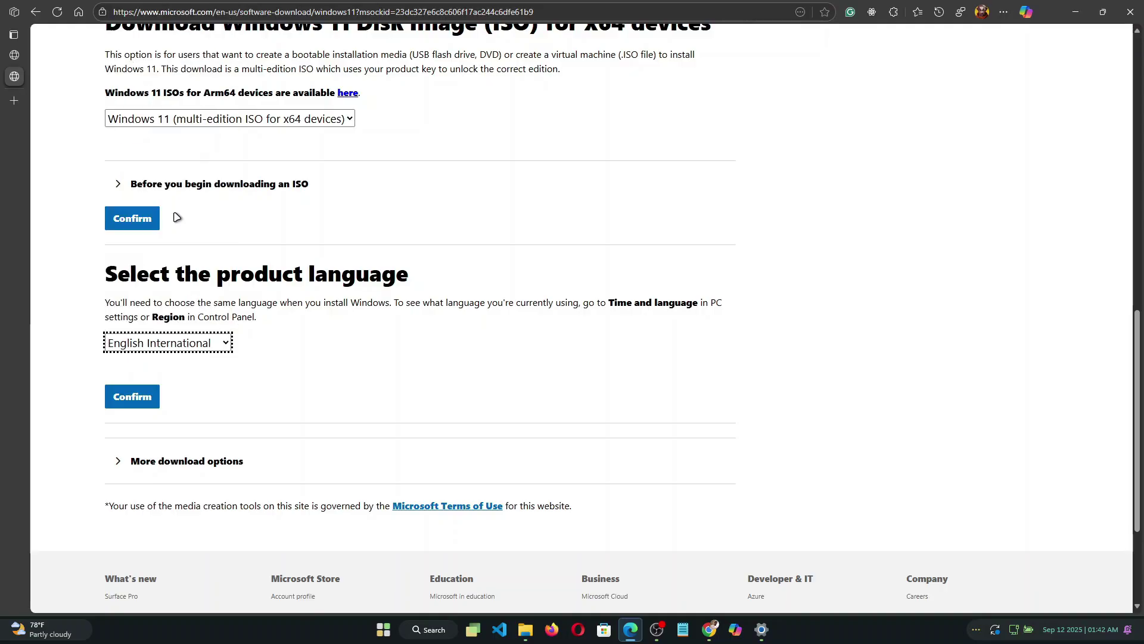
{"action": "left_click", "coordinate": [156, 398]}
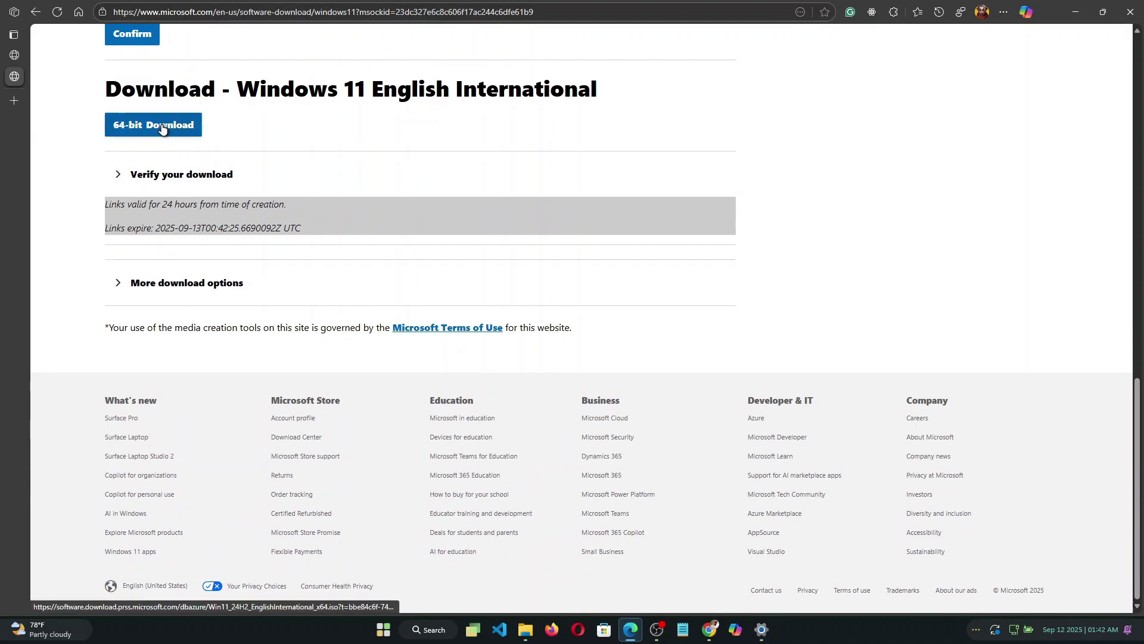
{"action": "scroll", "coordinate": [162, 129], "scroll_direction": "up", "scroll_amount": 8}
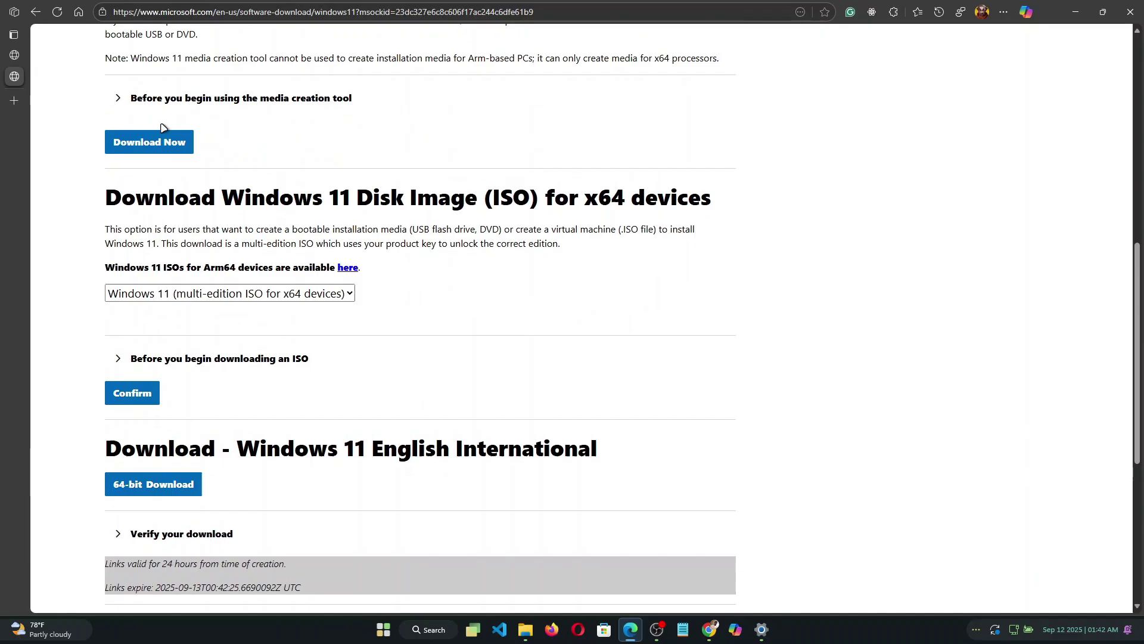
{"action": "scroll", "coordinate": [155, 122], "scroll_direction": "up", "scroll_amount": 3}
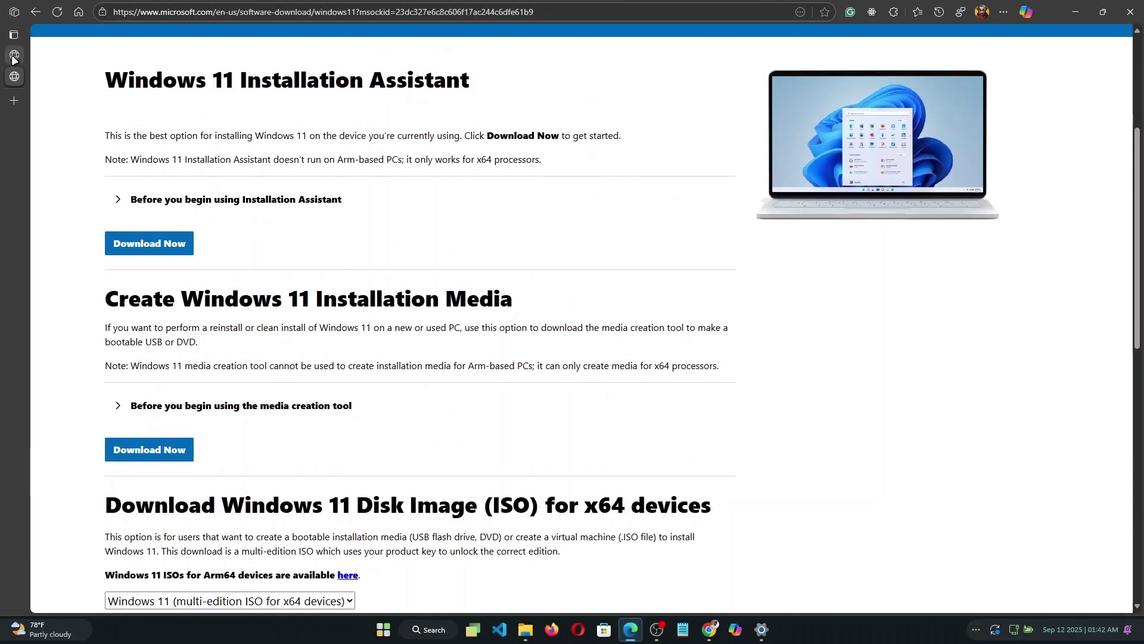
On the Insider Preview page, select and confirm the Release Preview Channel Build 26200 edition
{"action": "left_click", "coordinate": [13, 58]}
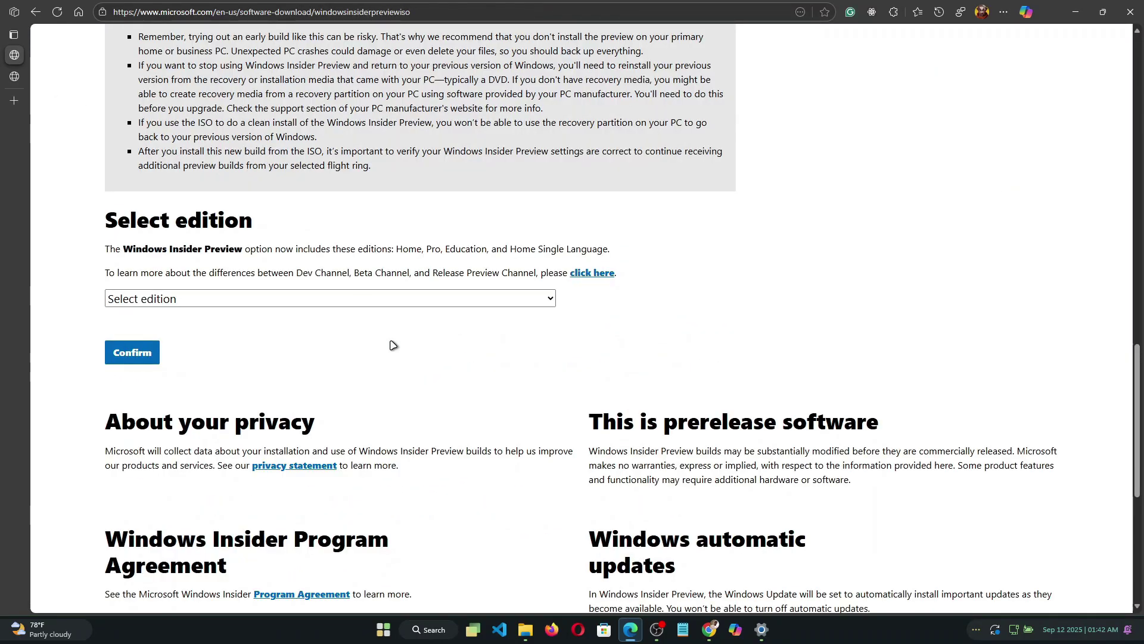
{"action": "scroll", "coordinate": [273, 210], "scroll_direction": "up", "scroll_amount": 10}
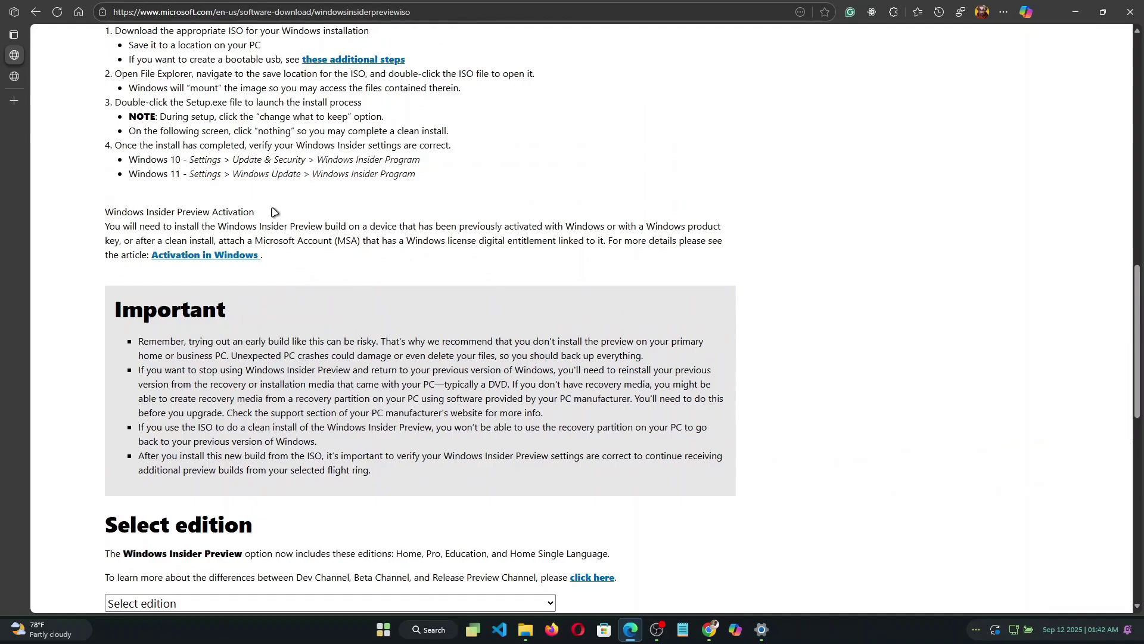
{"action": "scroll", "coordinate": [273, 209], "scroll_direction": "up", "scroll_amount": 6}
{"action": "scroll", "coordinate": [273, 210], "scroll_direction": "down", "scroll_amount": 3}
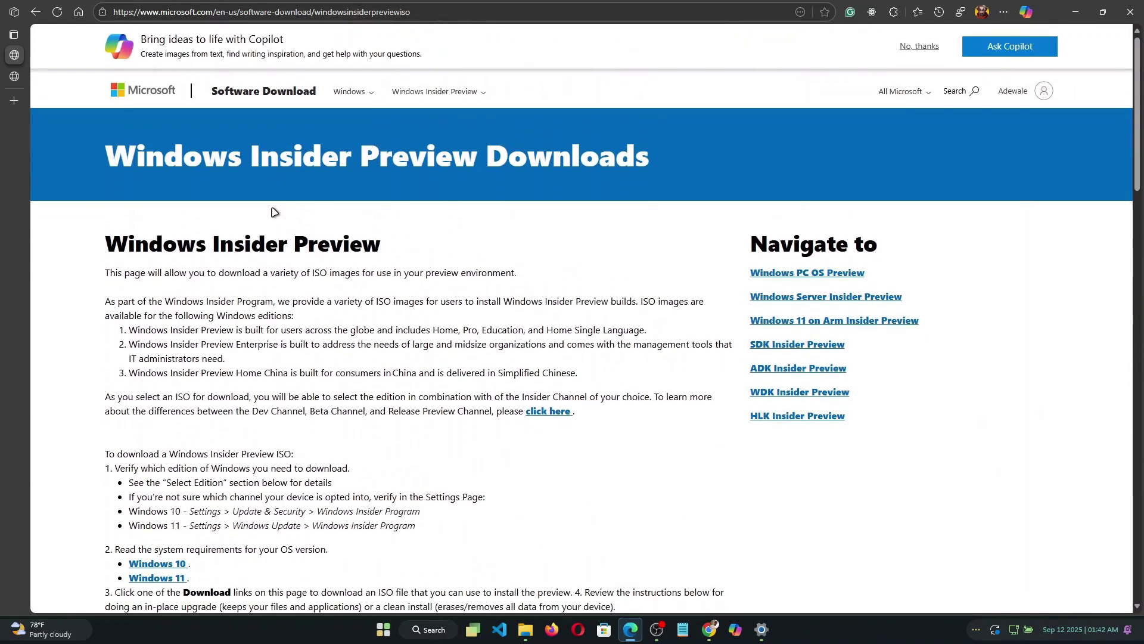
{"action": "scroll", "coordinate": [273, 212], "scroll_direction": "down", "scroll_amount": 15}
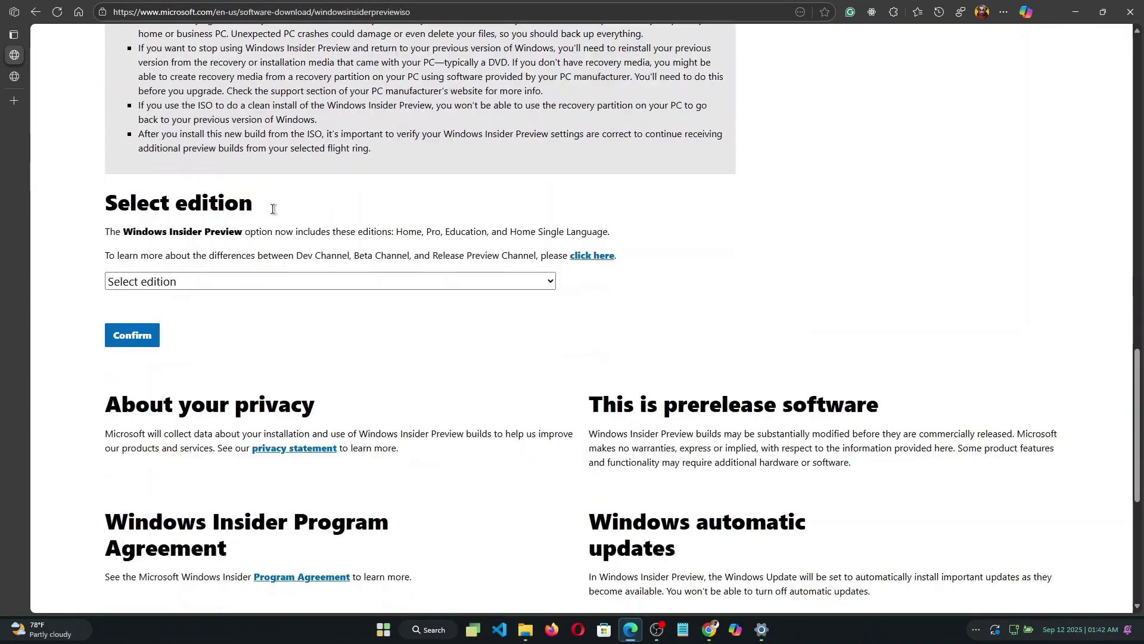
{"action": "left_click", "coordinate": [198, 245]}
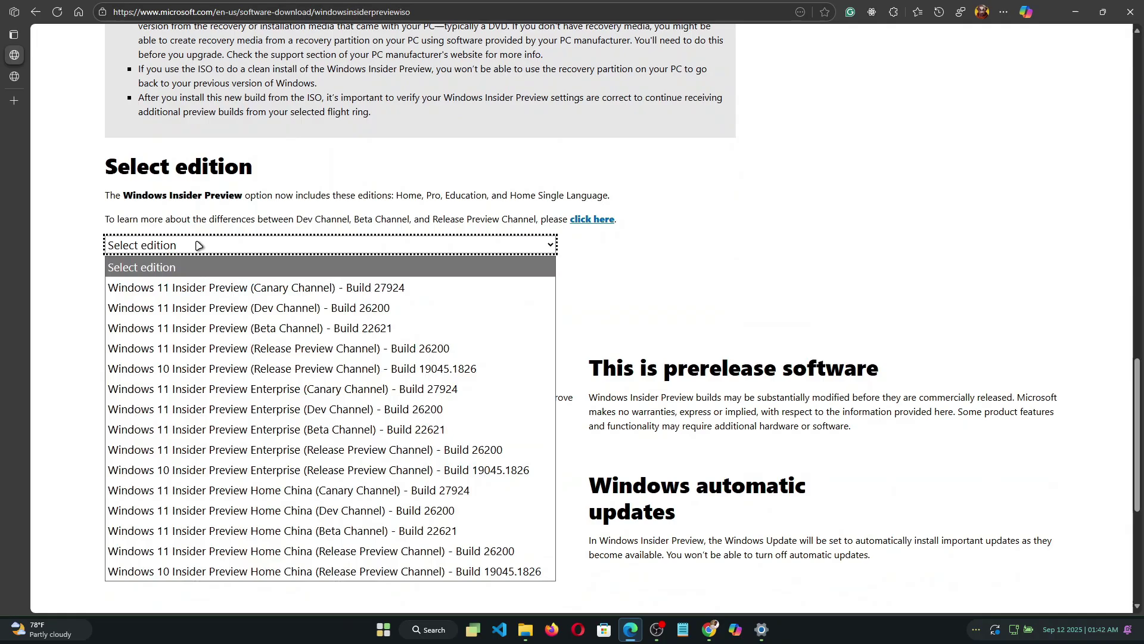
{"action": "left_click", "coordinate": [268, 350]}
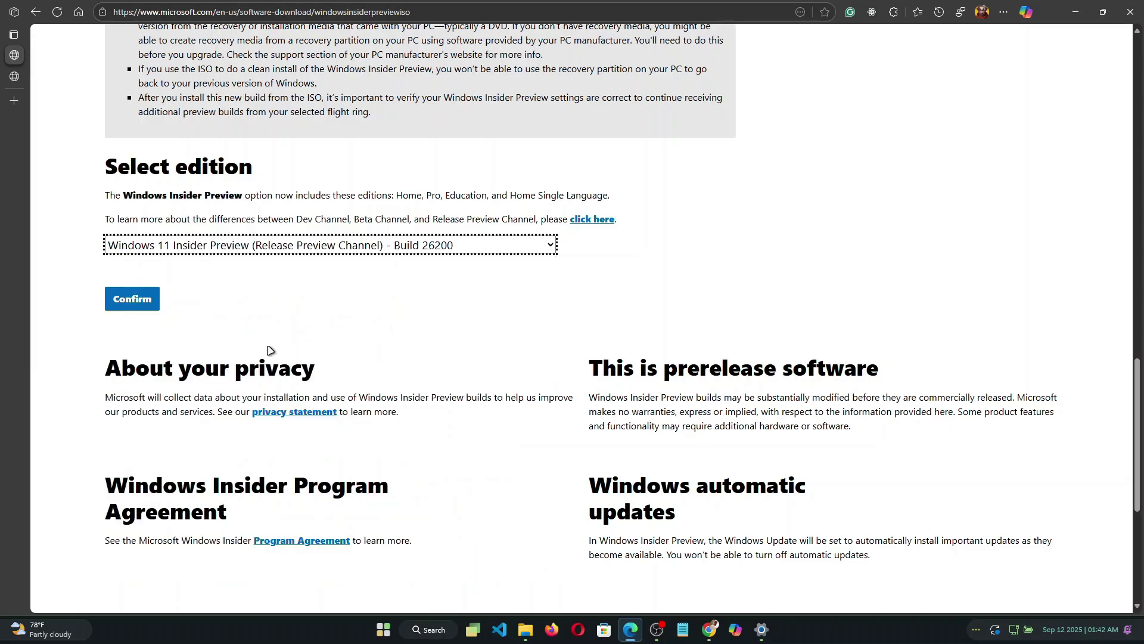
{"action": "left_click", "coordinate": [133, 306]}
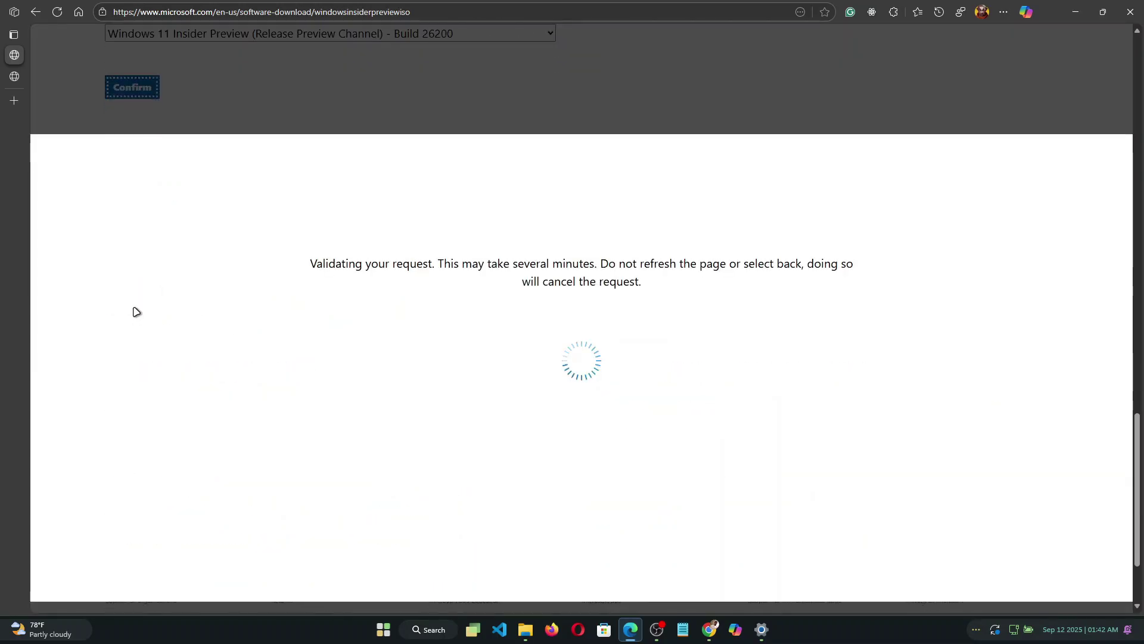
Confirm English International as the language and start the 64-bit ISO download
{"action": "left_click", "coordinate": [179, 244]}
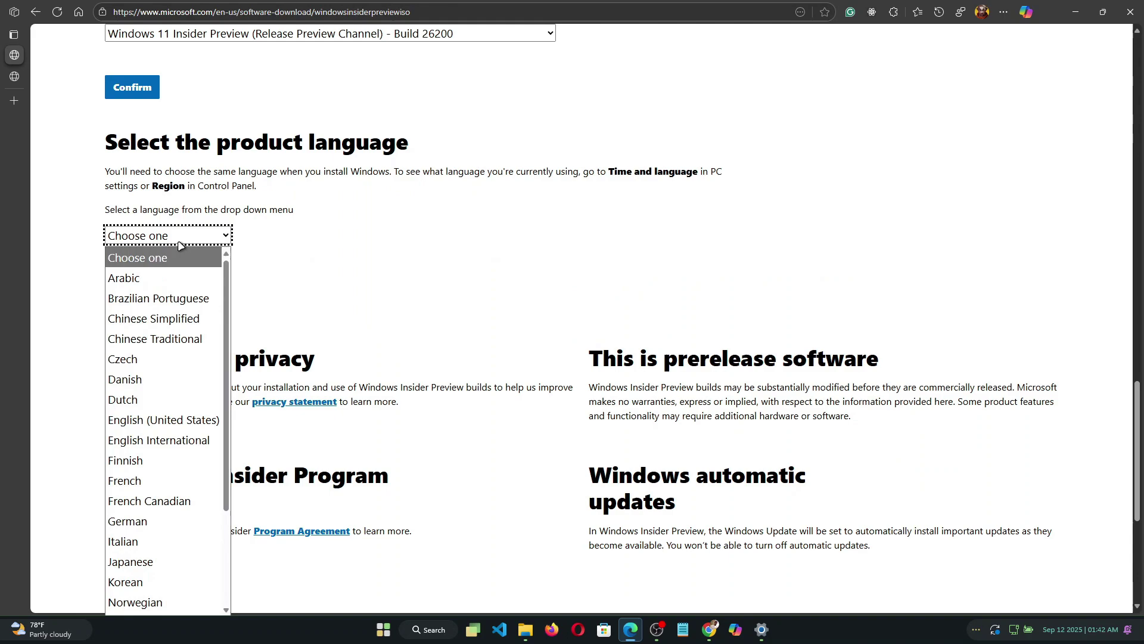
{"action": "left_click", "coordinate": [182, 439]}
{"action": "left_click", "coordinate": [149, 295]}
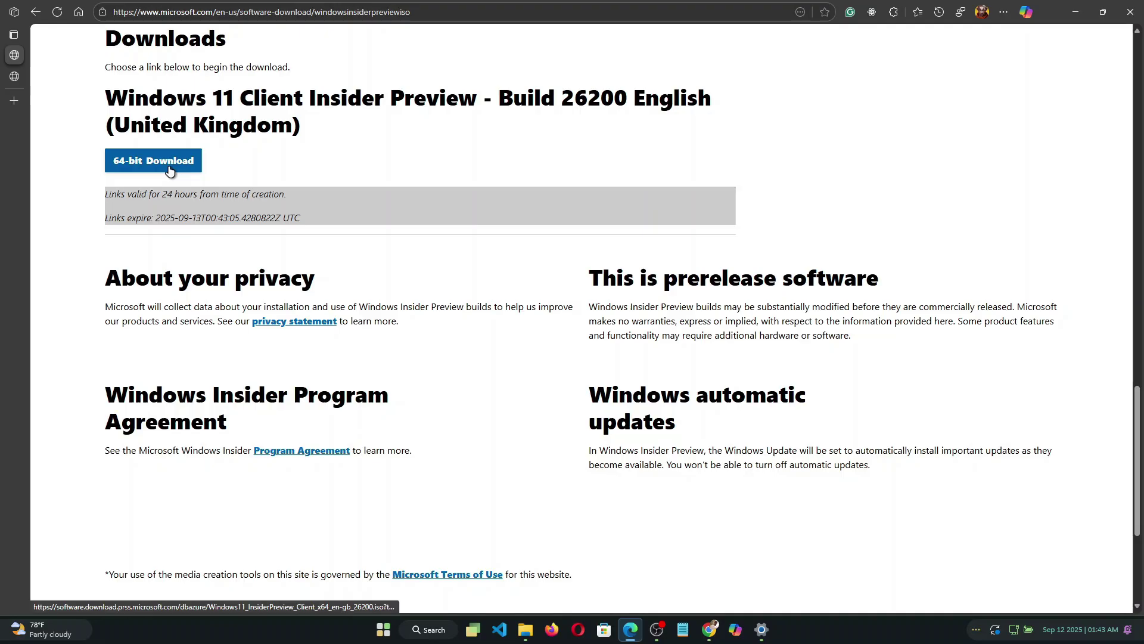
{"action": "left_click", "coordinate": [169, 171]}
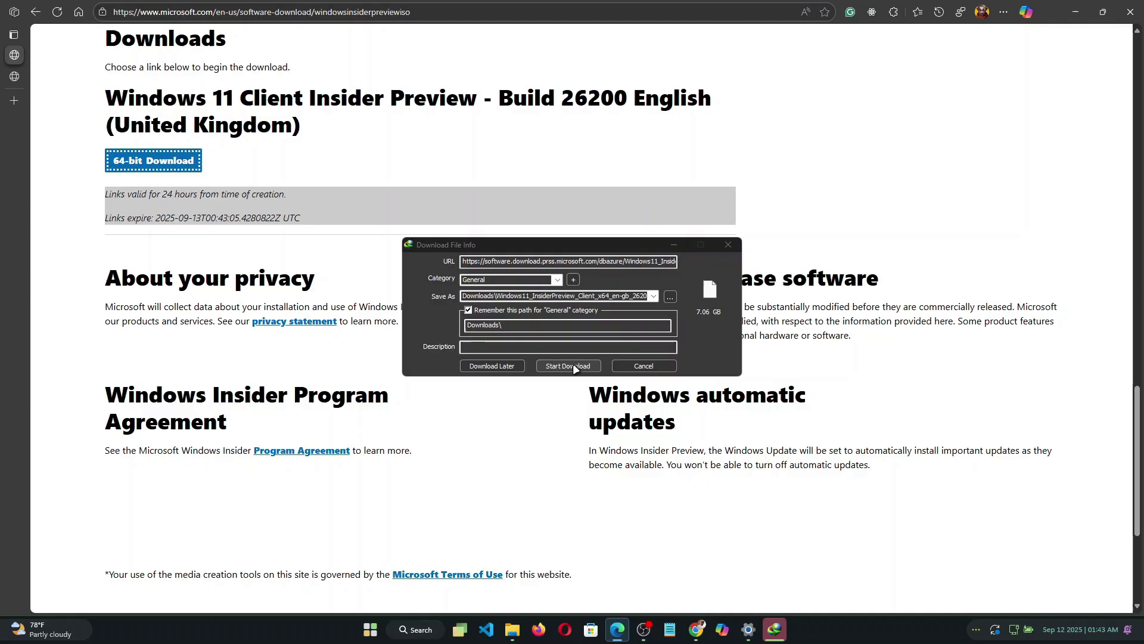
Cancel the IDM download prompt and minimize Edge to reveal the desktop
{"action": "left_click", "coordinate": [627, 367]}
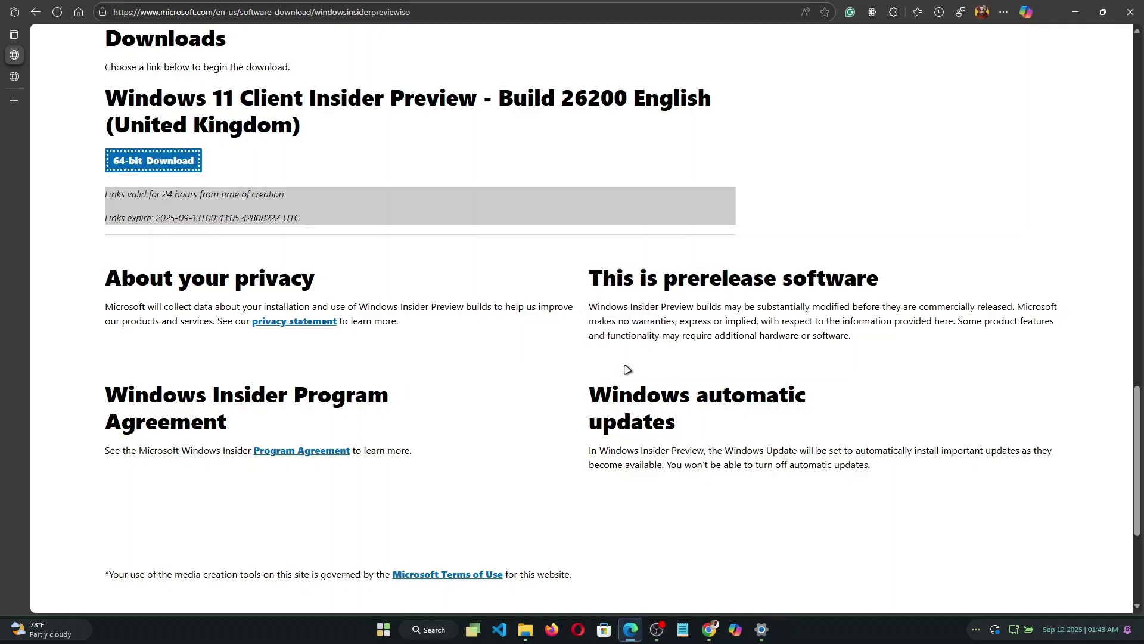
{"action": "left_click", "coordinate": [1075, 13]}
Try extracting the ISO with NanaZip into its same-named folder, cancelling at the file-replace prompt
{"action": "left_click_drag", "start_coordinate": [23, 417], "coordinate": [197, 338]}
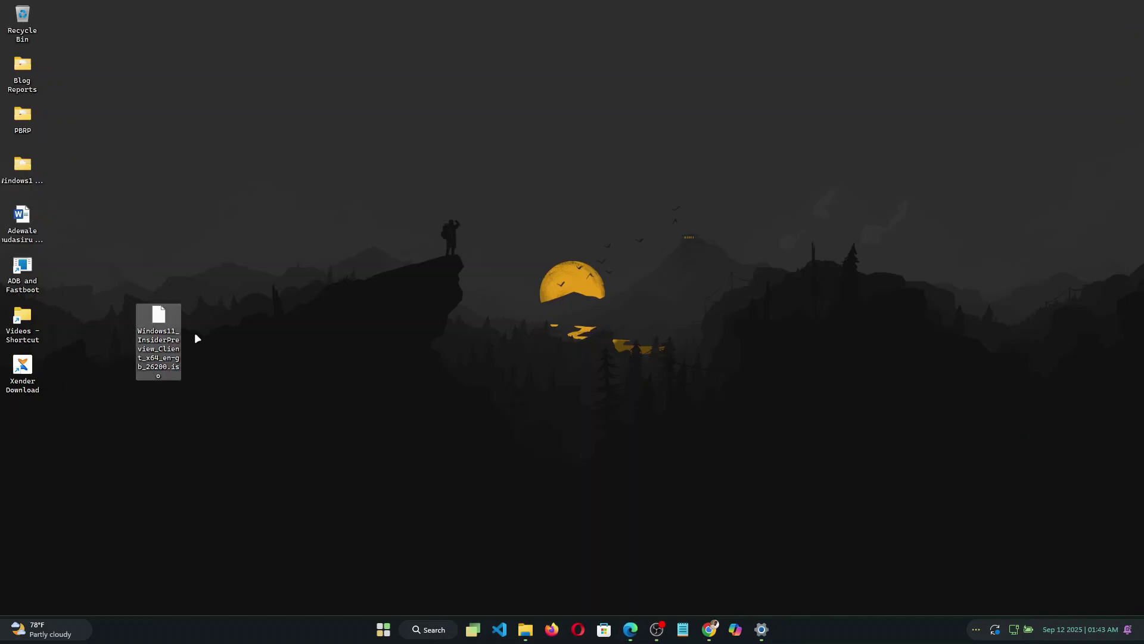
{"action": "left_click", "coordinate": [197, 338]}
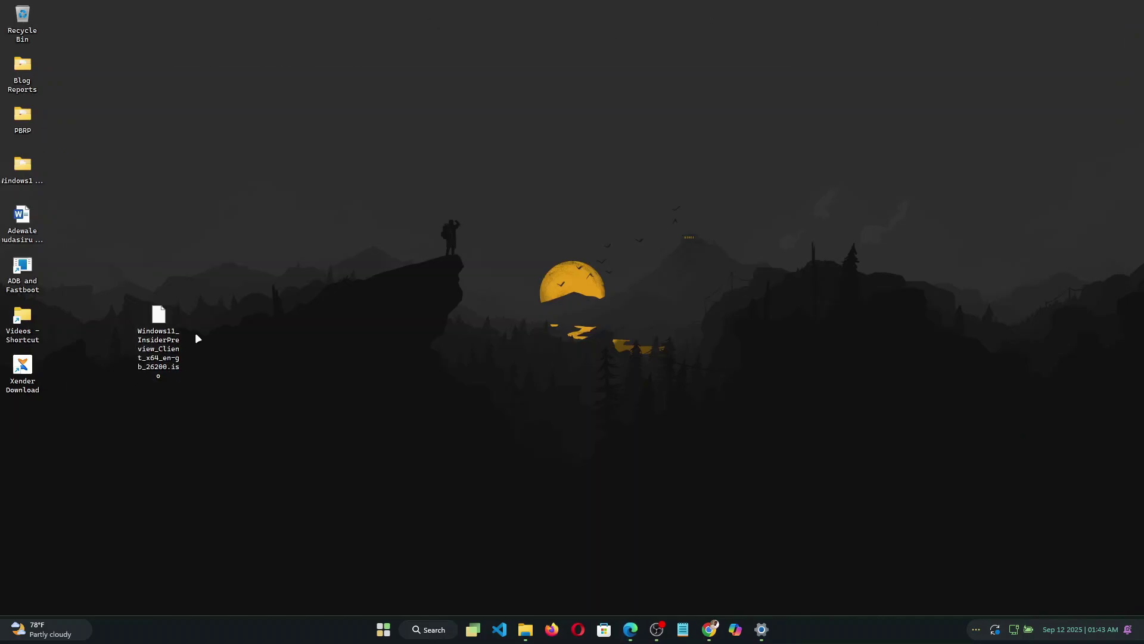
{"action": "right_click", "coordinate": [164, 348]}
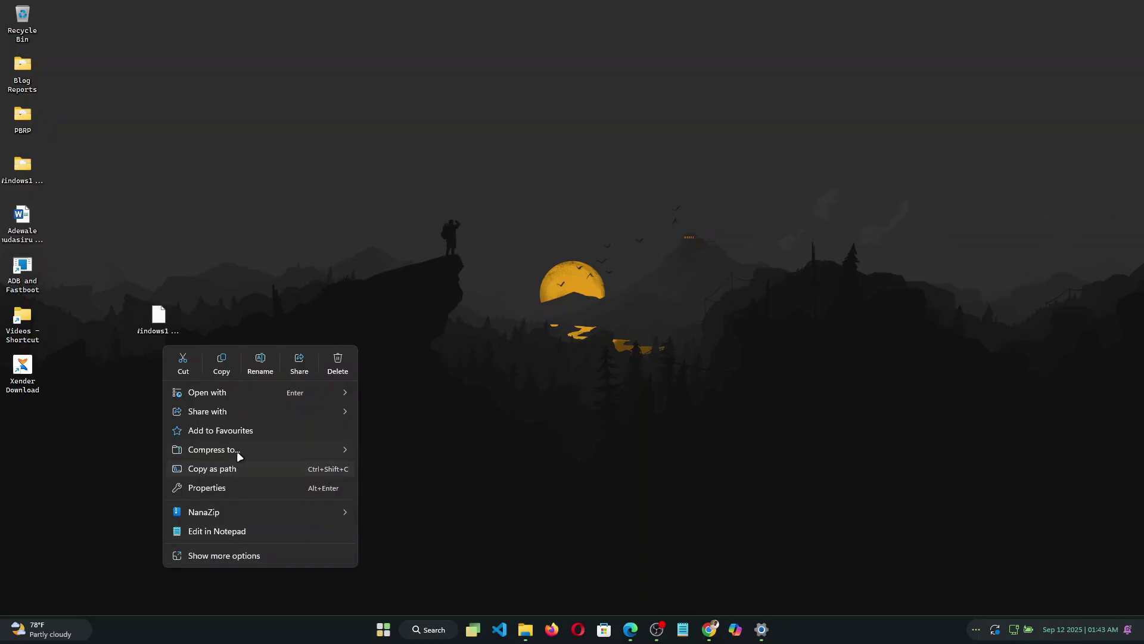
{"action": "mouse_move", "coordinate": [245, 394]}
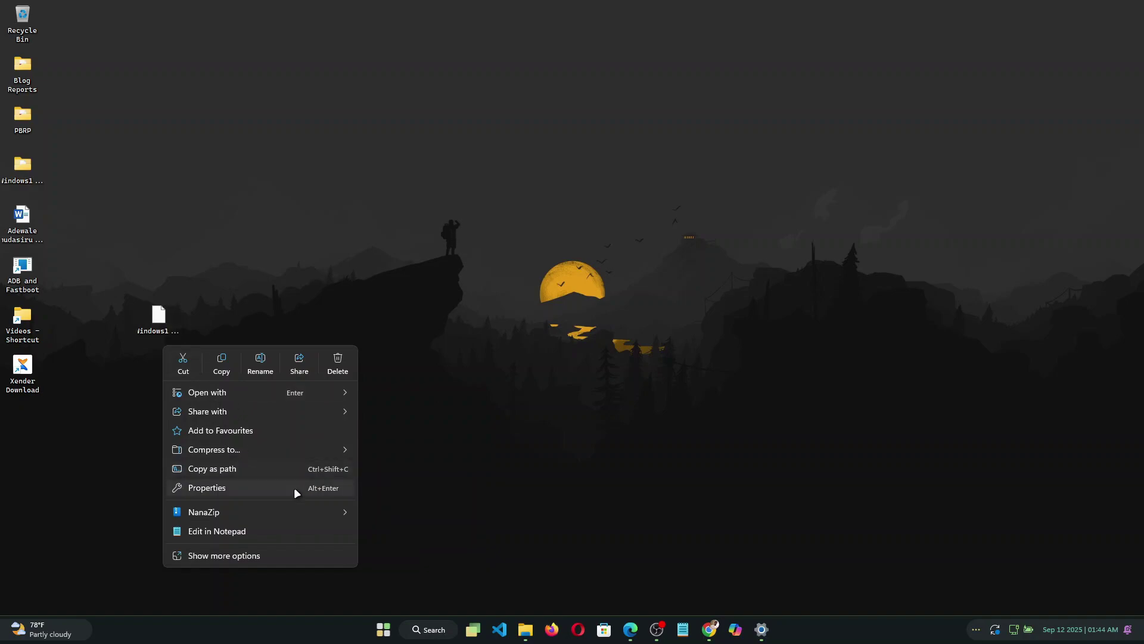
{"action": "mouse_move", "coordinate": [324, 514]}
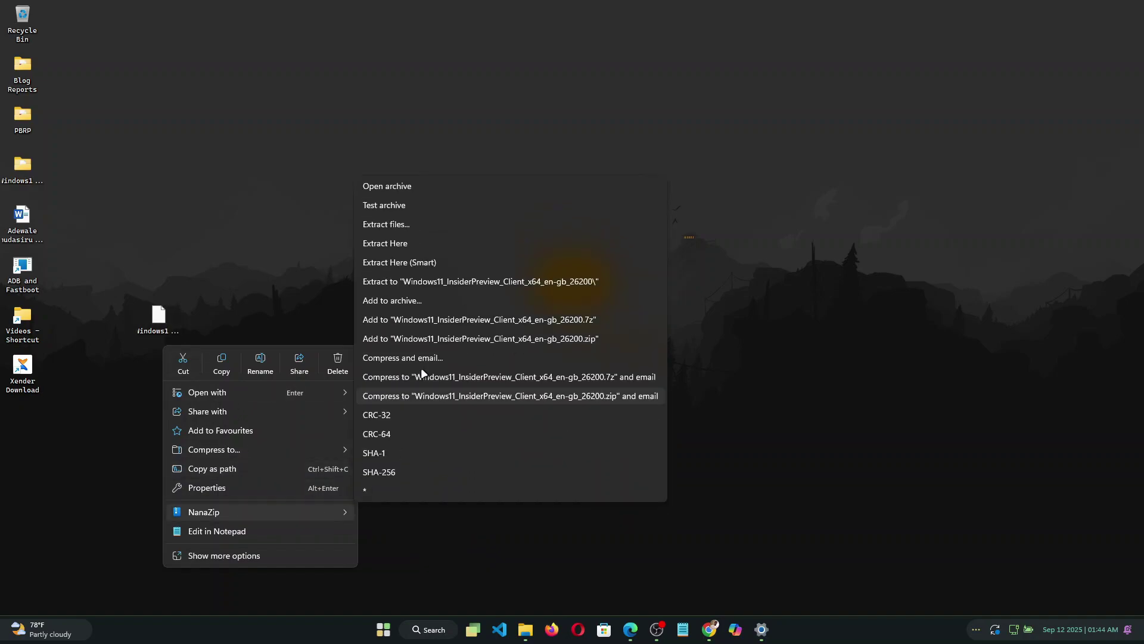
{"action": "left_click", "coordinate": [456, 281]}
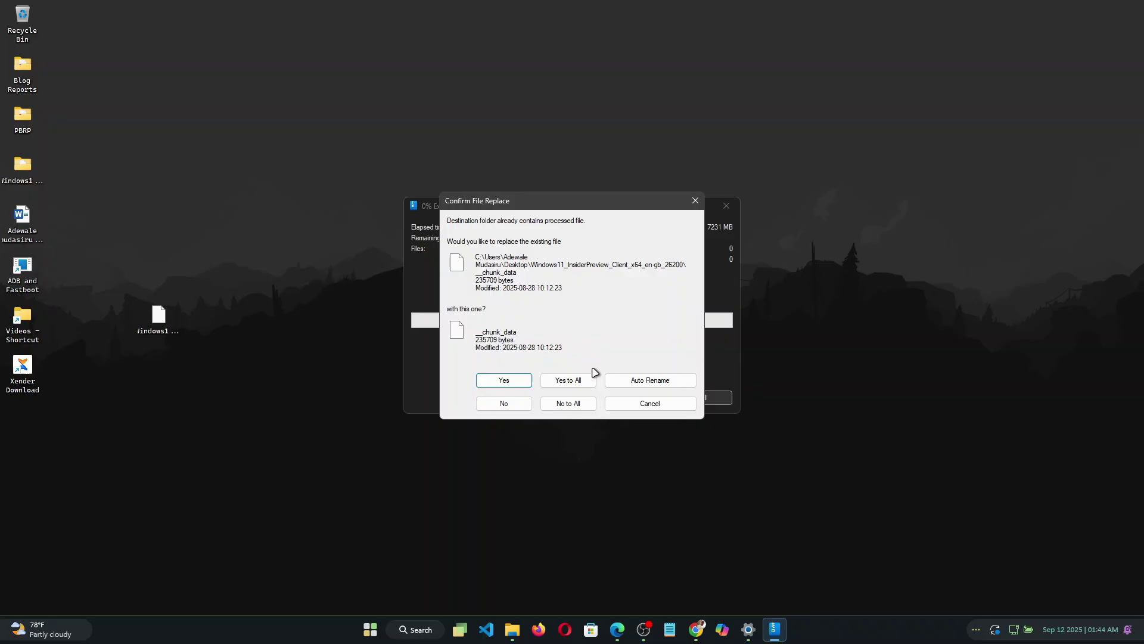
{"action": "left_click", "coordinate": [631, 404]}
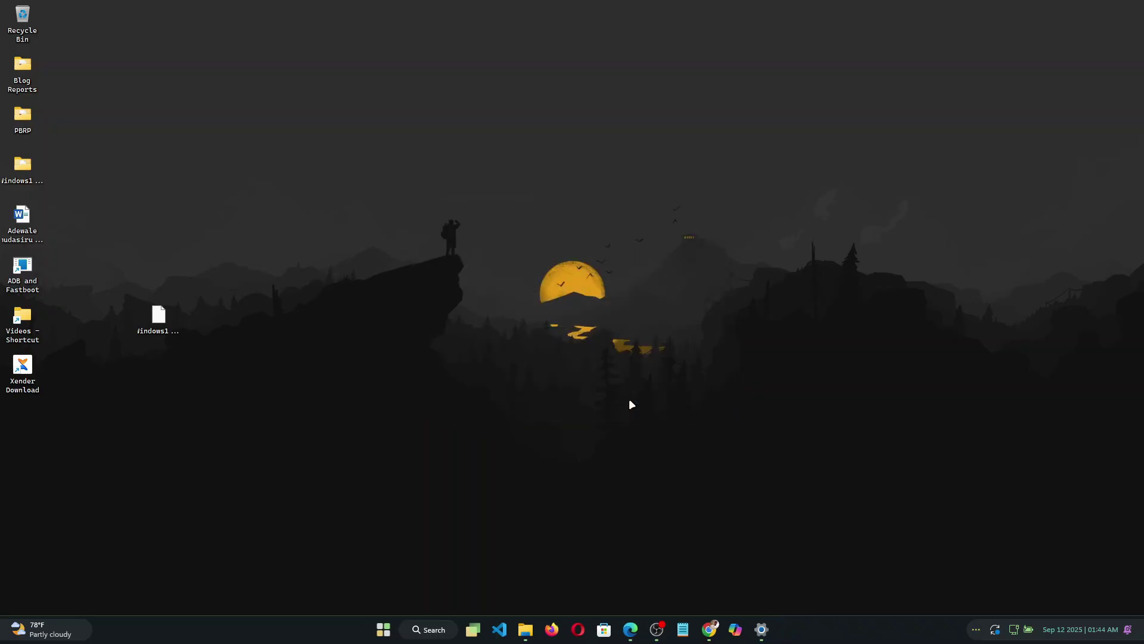
{"action": "left_click", "coordinate": [24, 181]}
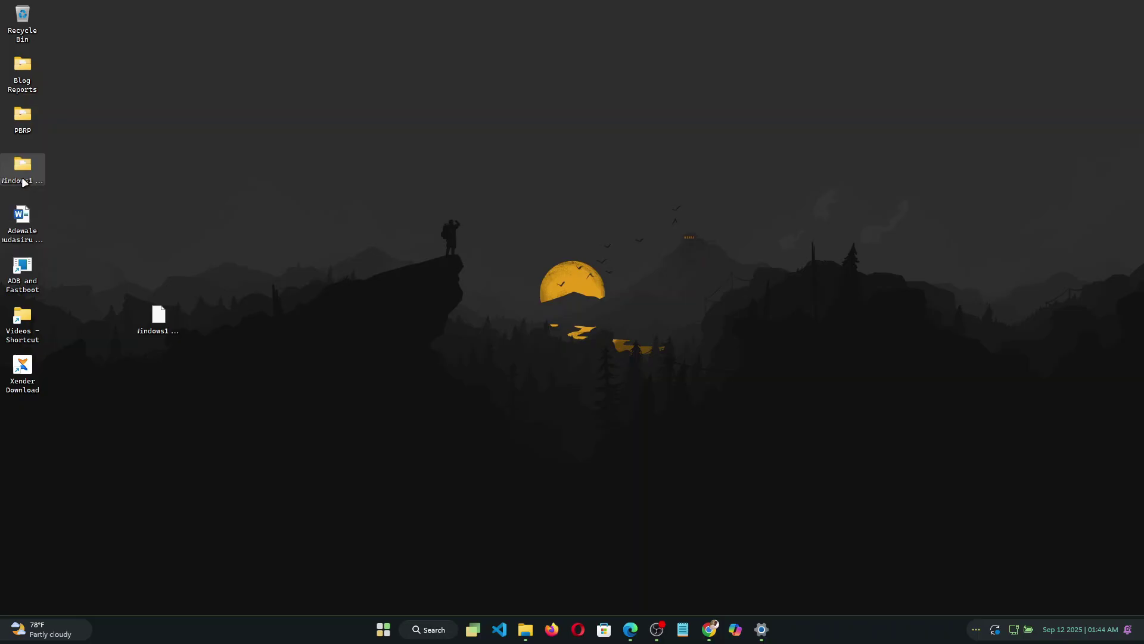
Run setup.exe from the extracted Windows11_InsiderPreview_Client_x64_en-gb_26200 folder
{"action": "double_click", "coordinate": [23, 170]}
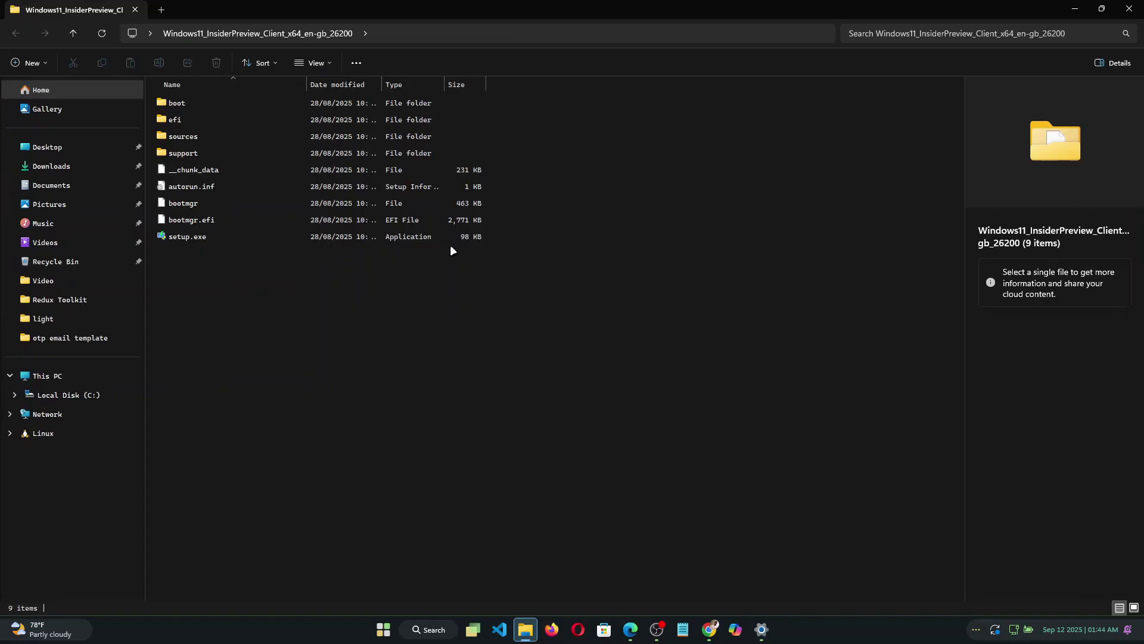
{"action": "double_click", "coordinate": [400, 237]}
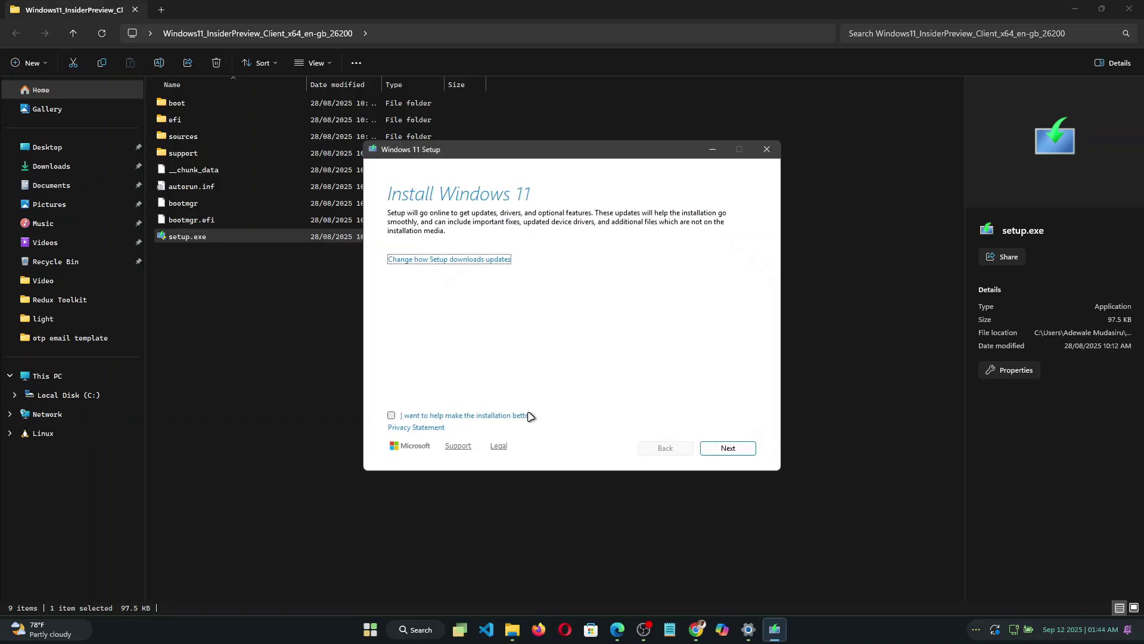
Set Setup to skip downloading updates ('Not right now') and continue to the licence terms
{"action": "left_click", "coordinate": [1074, 6]}
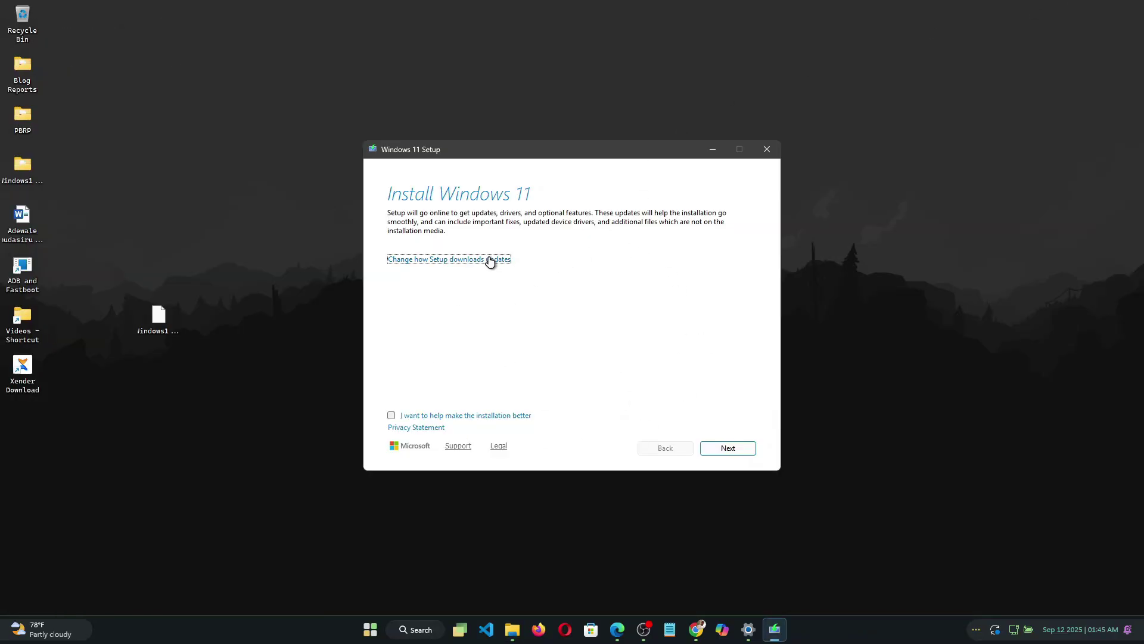
{"action": "left_click", "coordinate": [473, 261]}
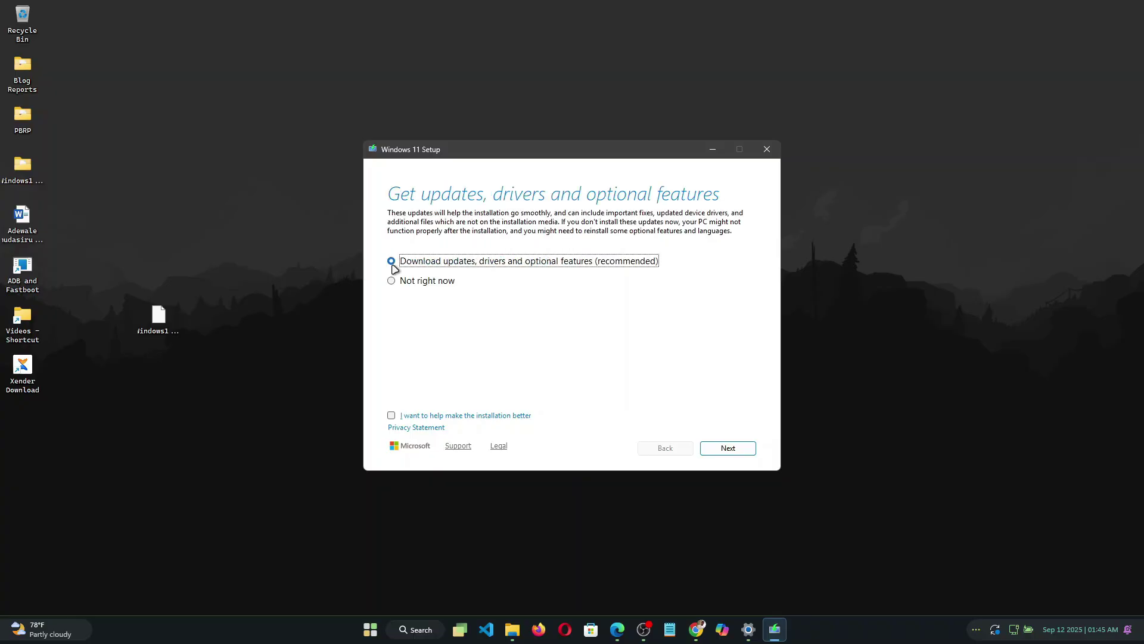
{"action": "left_click", "coordinate": [416, 283]}
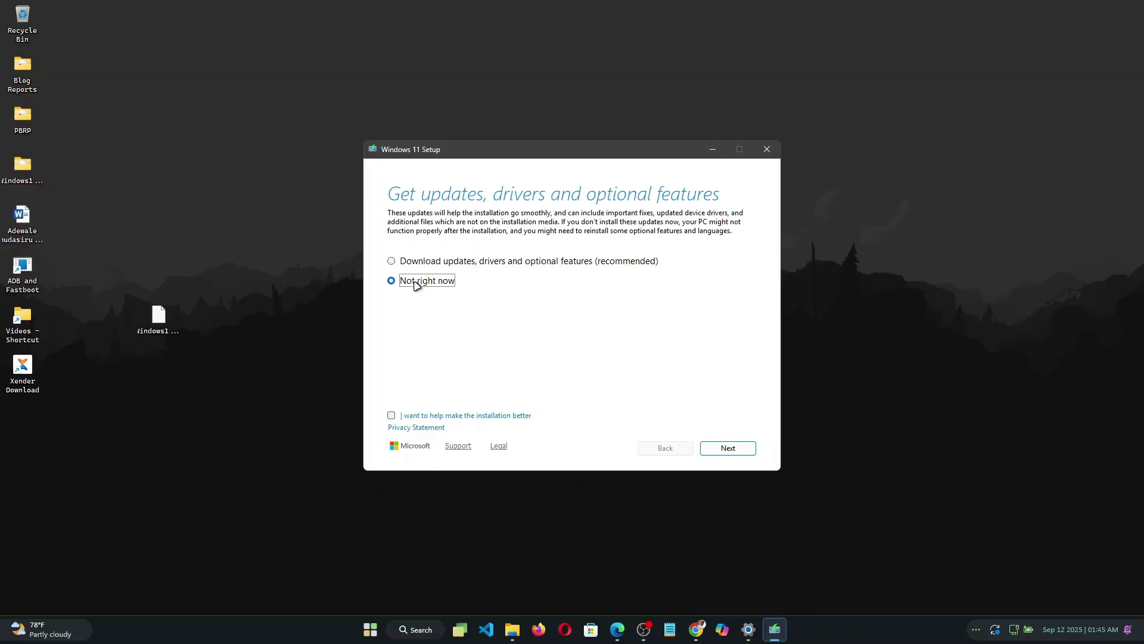
{"action": "left_click", "coordinate": [728, 449]}
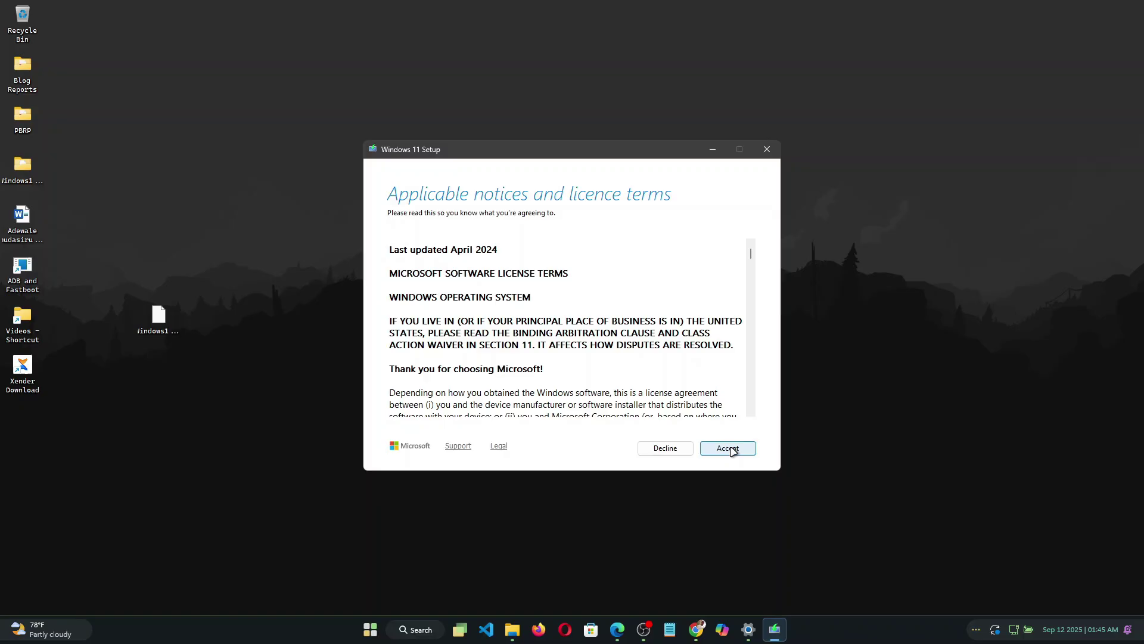
Accept the licence terms to reach the Ready to install summary for Windows 11 Pro
{"action": "left_click", "coordinate": [728, 449]}
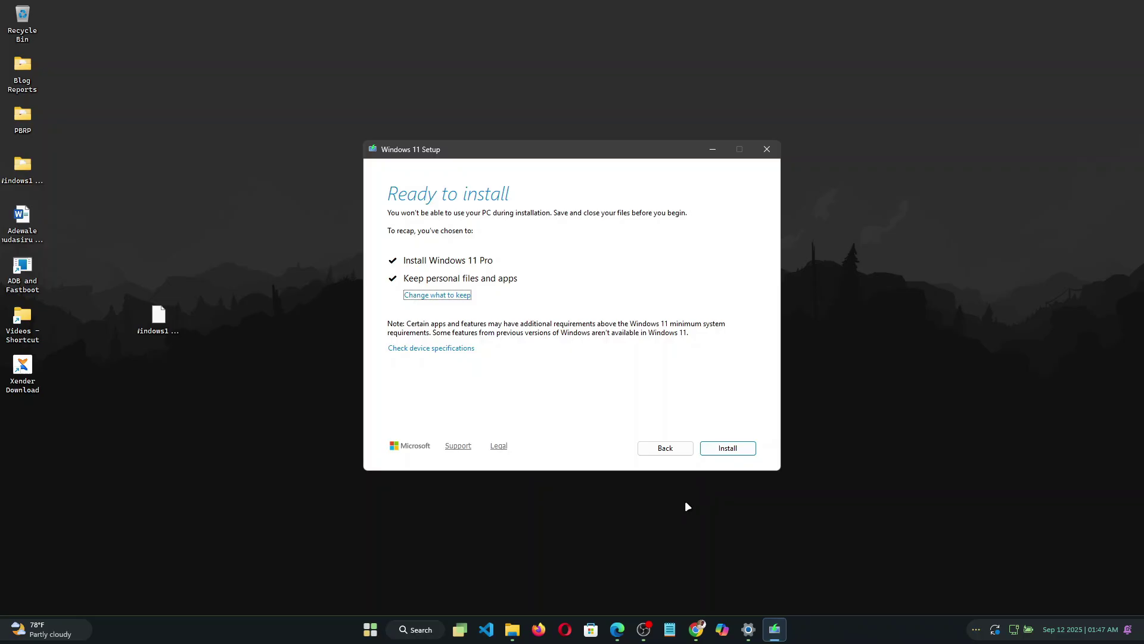
{"action": "left_click", "coordinate": [644, 629]}
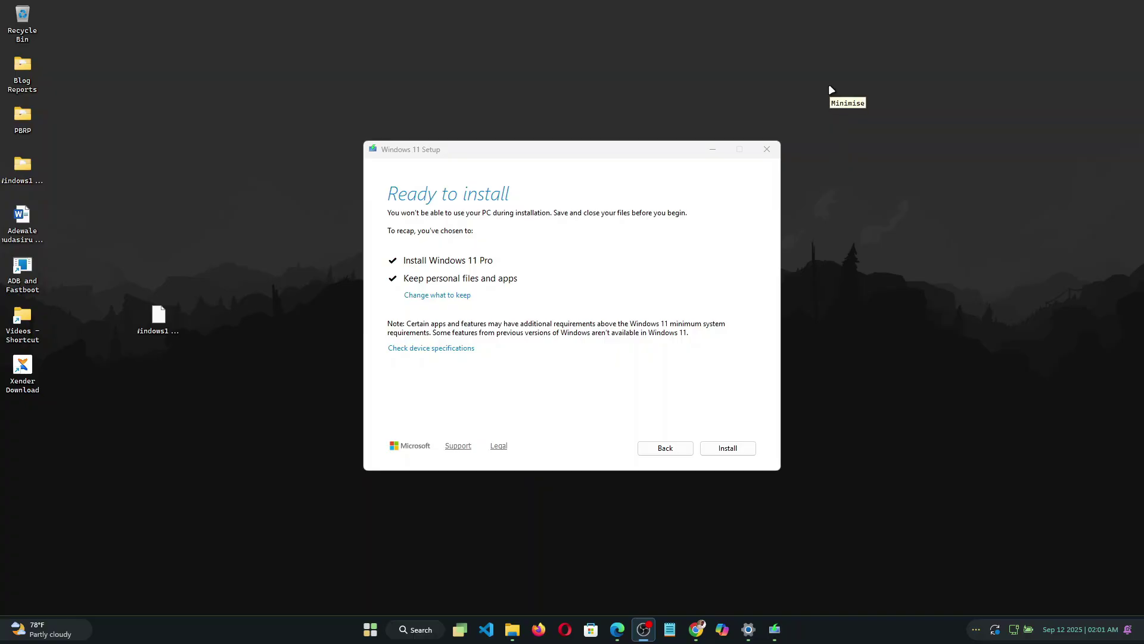
{"action": "key", "text": "alt+Tab"}
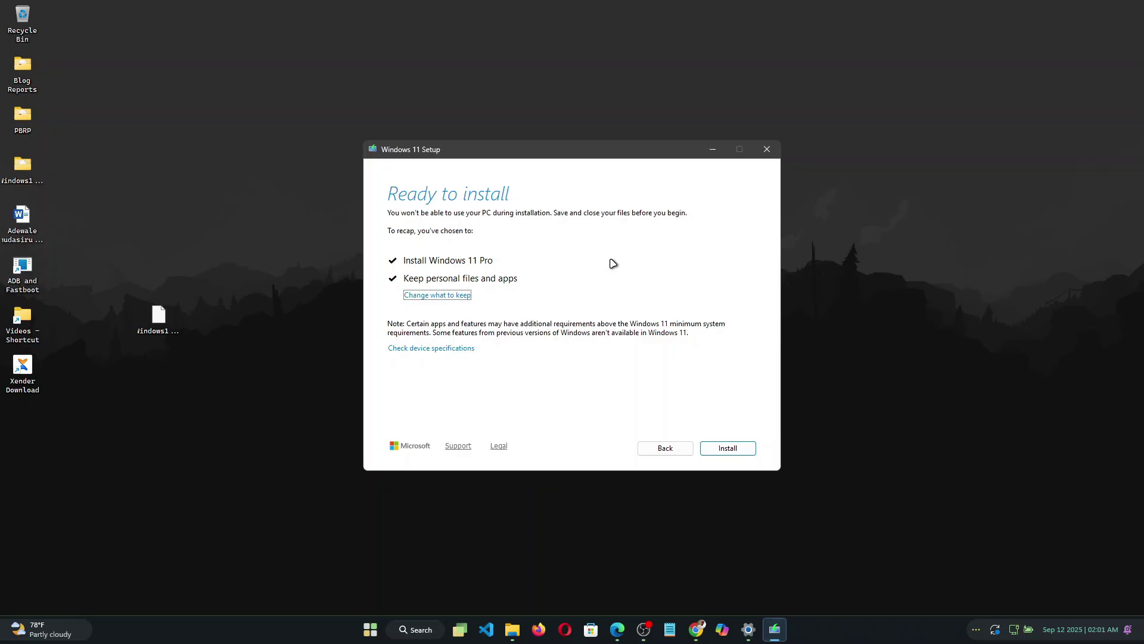
{"action": "left_click", "coordinate": [454, 296]}
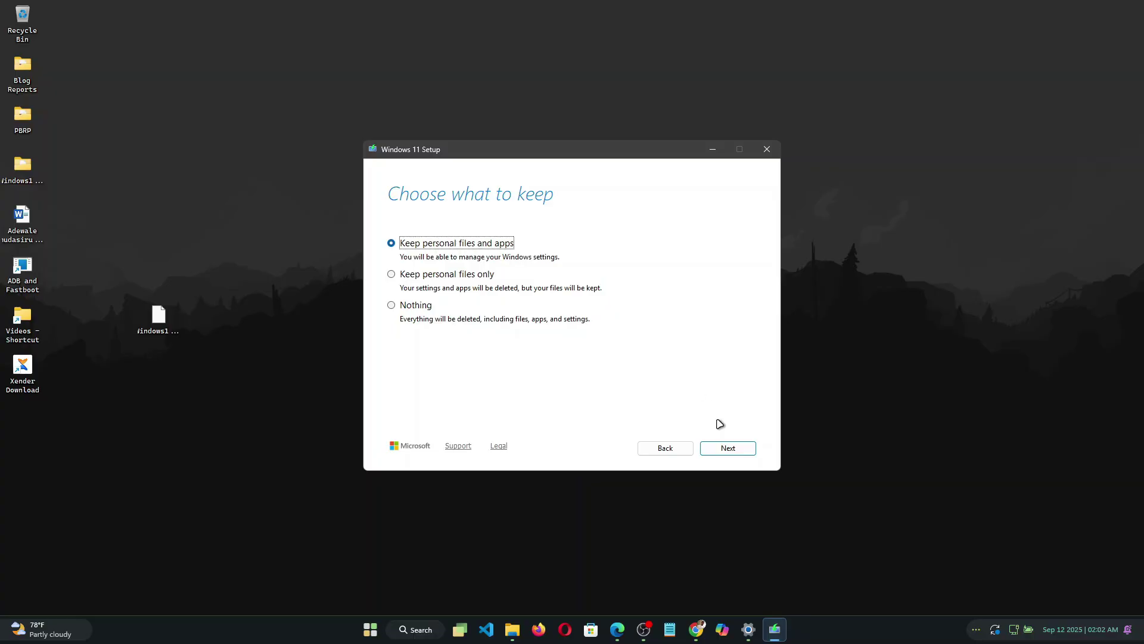
{"action": "left_click", "coordinate": [723, 447]}
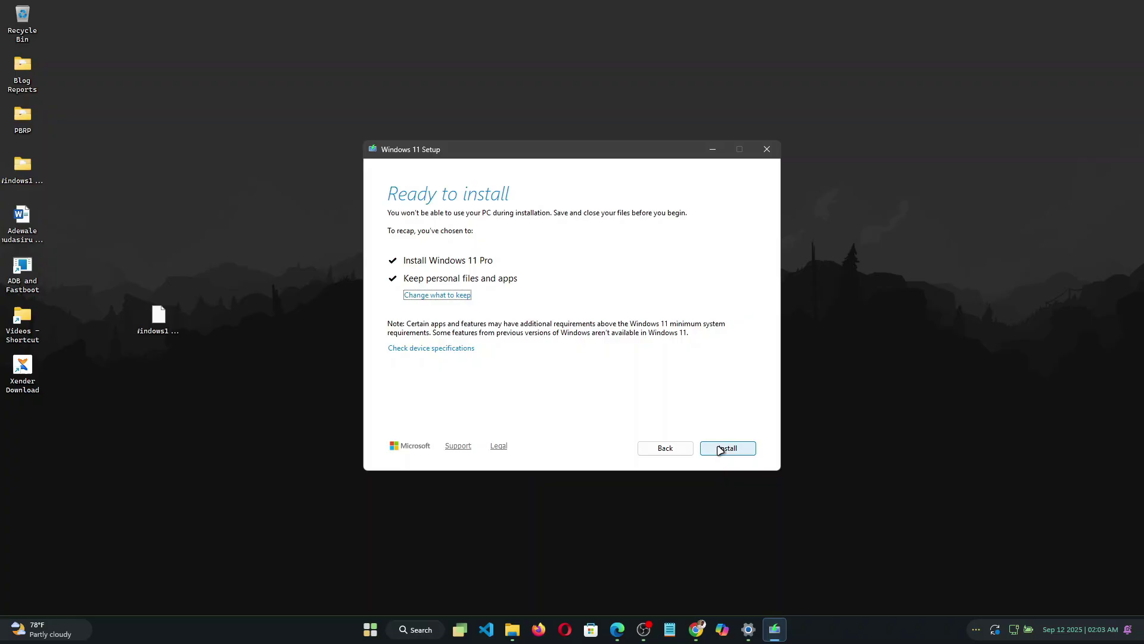
Start the Windows 11 Pro upgrade and, after reboot, launch Settings from Start
{"action": "left_click", "coordinate": [720, 448]}
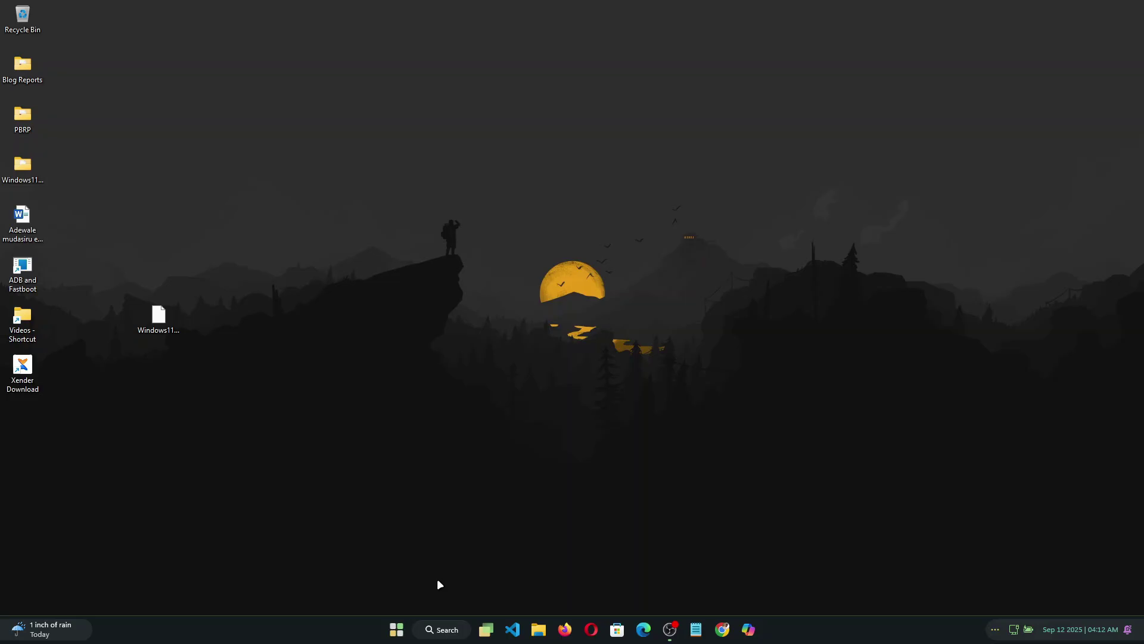
{"action": "left_click", "coordinate": [399, 630]}
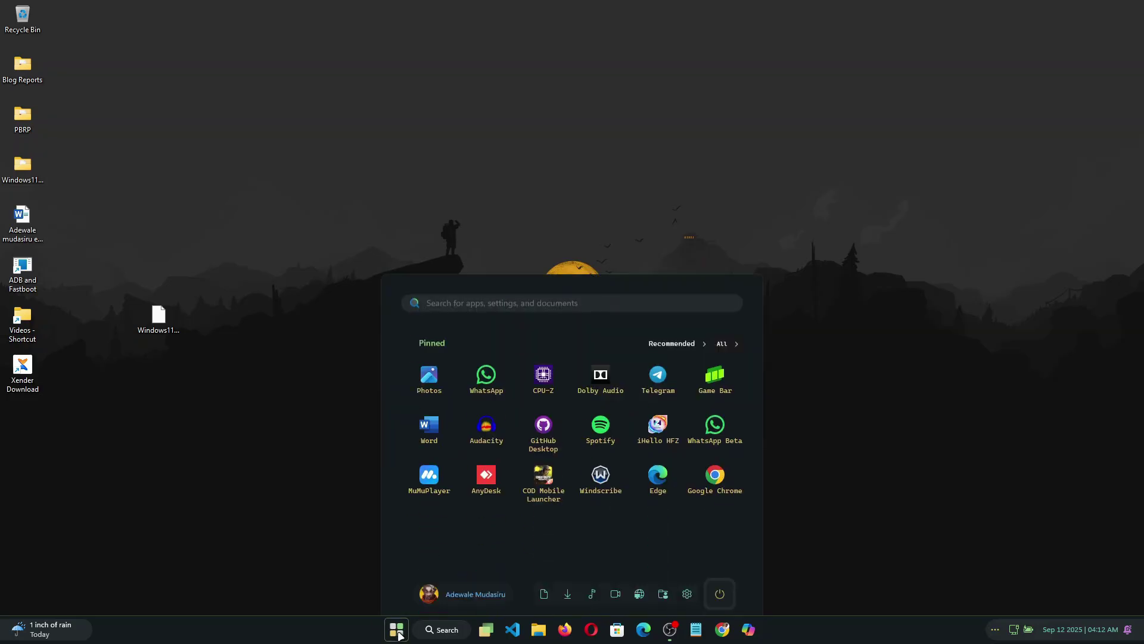
{"action": "left_click", "coordinate": [687, 582]}
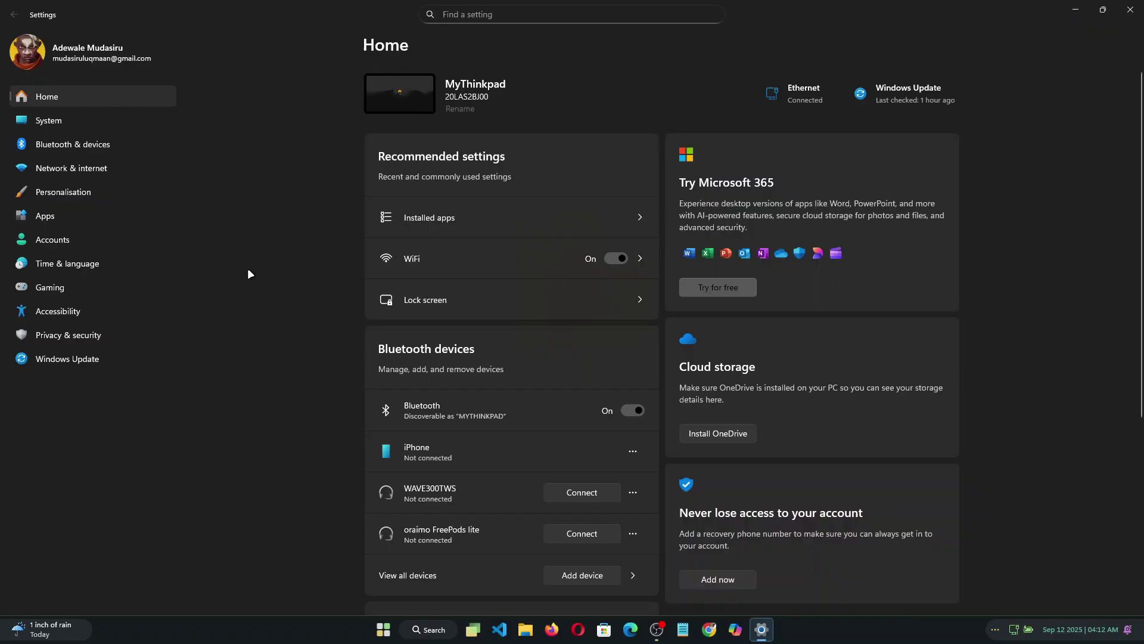
Open System > About to confirm Windows 11 Pro version 25H2, OS build 26200.5074
{"action": "left_click", "coordinate": [108, 123]}
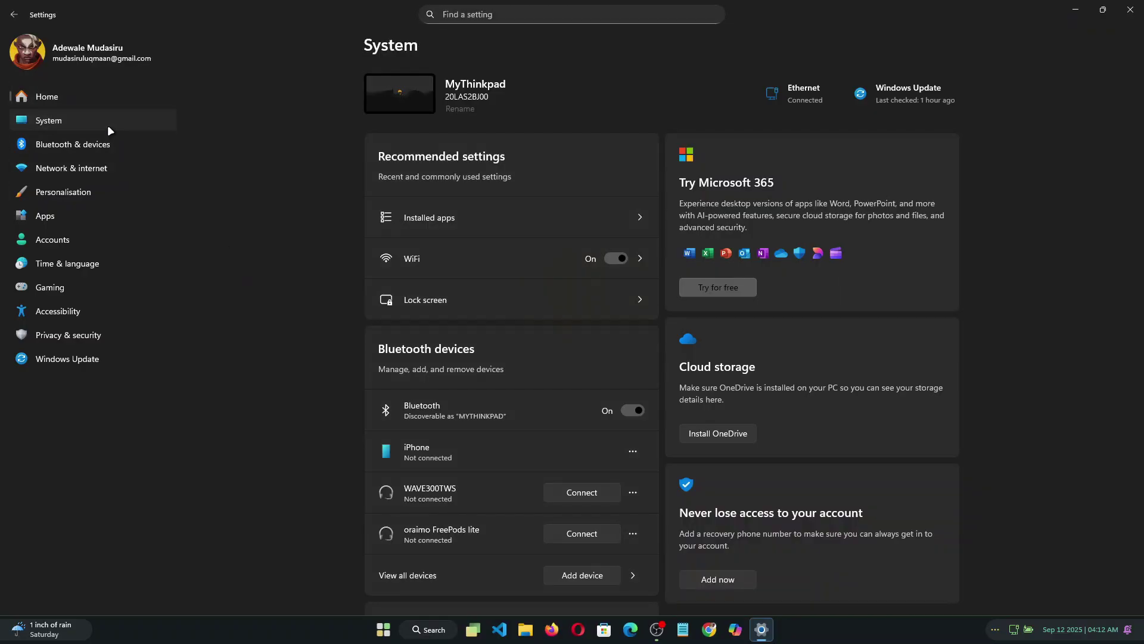
{"action": "scroll", "coordinate": [441, 322], "scroll_direction": "down", "scroll_amount": 3}
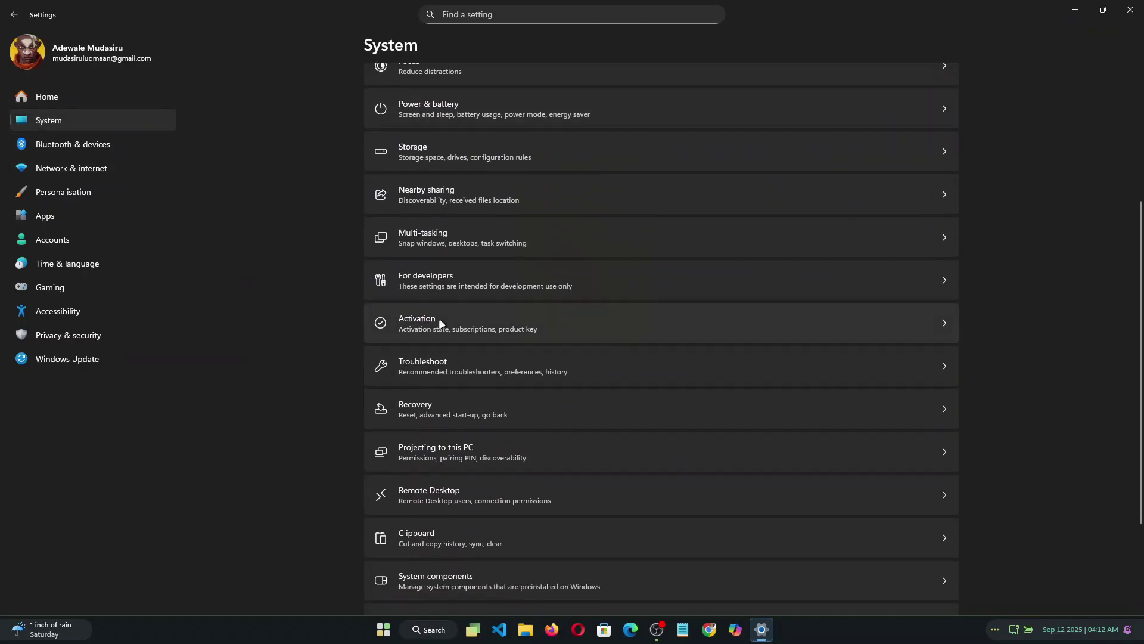
{"action": "scroll", "coordinate": [441, 324], "scroll_direction": "down", "scroll_amount": 3}
{"action": "left_click", "coordinate": [454, 555]}
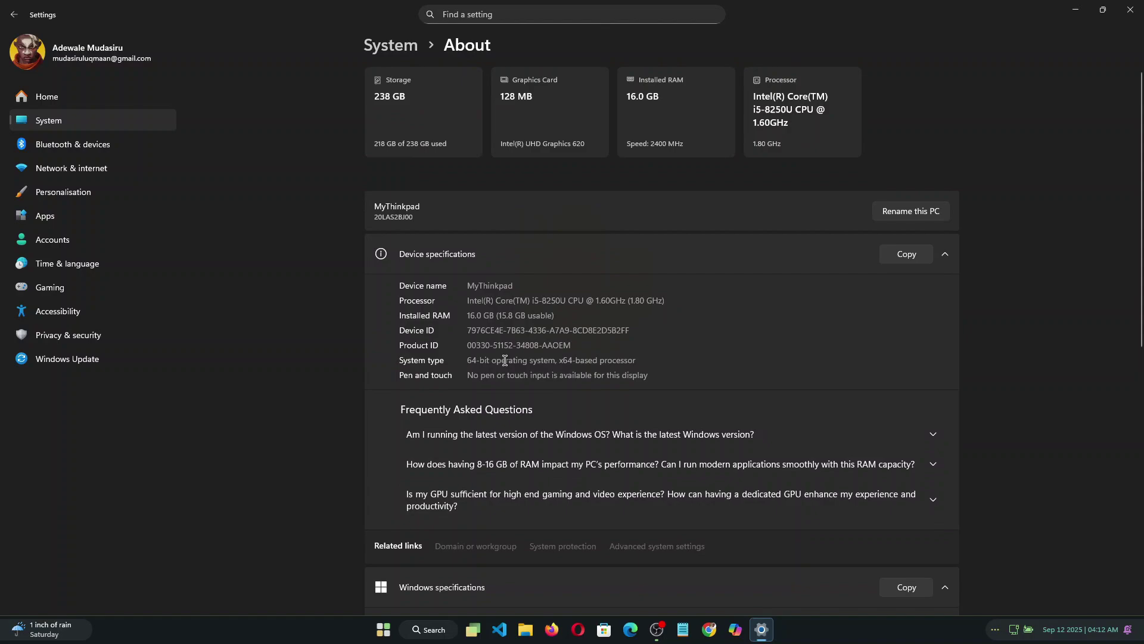
{"action": "scroll", "coordinate": [503, 357], "scroll_direction": "down", "scroll_amount": 3}
{"action": "scroll", "coordinate": [504, 360], "scroll_direction": "down", "scroll_amount": 1}
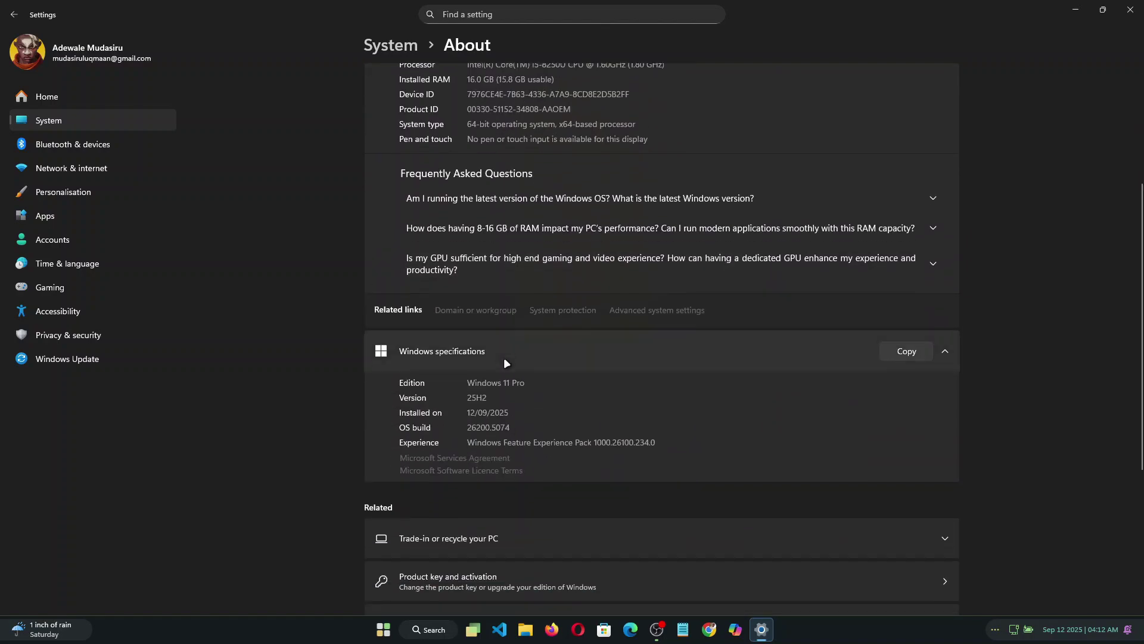
{"action": "scroll", "coordinate": [504, 361], "scroll_direction": "down", "scroll_amount": 1}
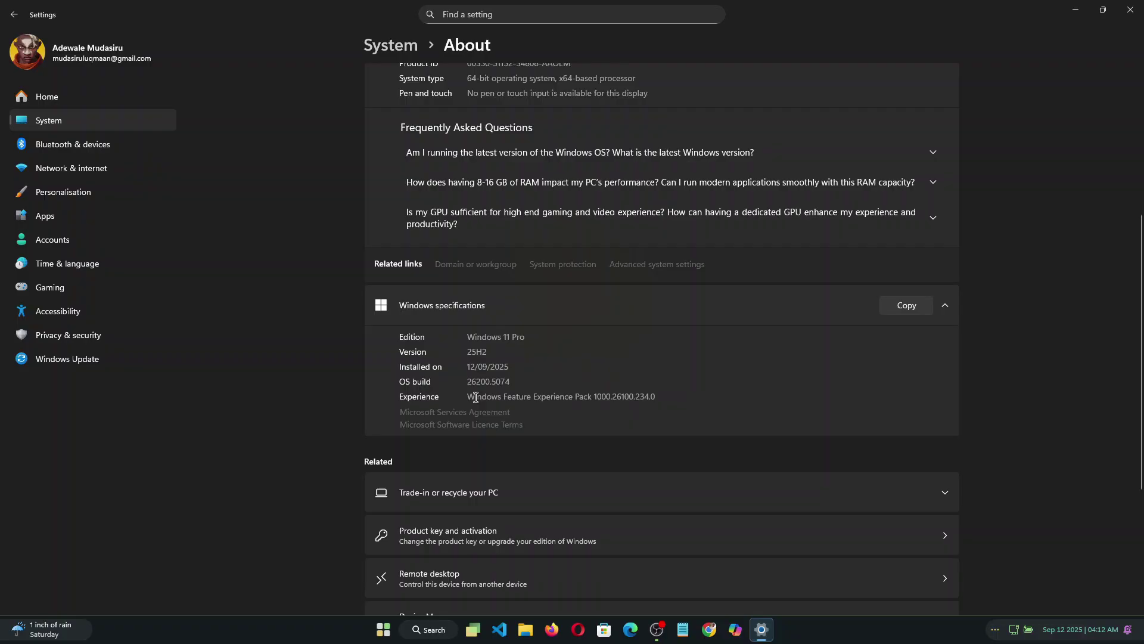
{"action": "scroll", "coordinate": [335, 367], "scroll_direction": "up", "scroll_amount": 5}
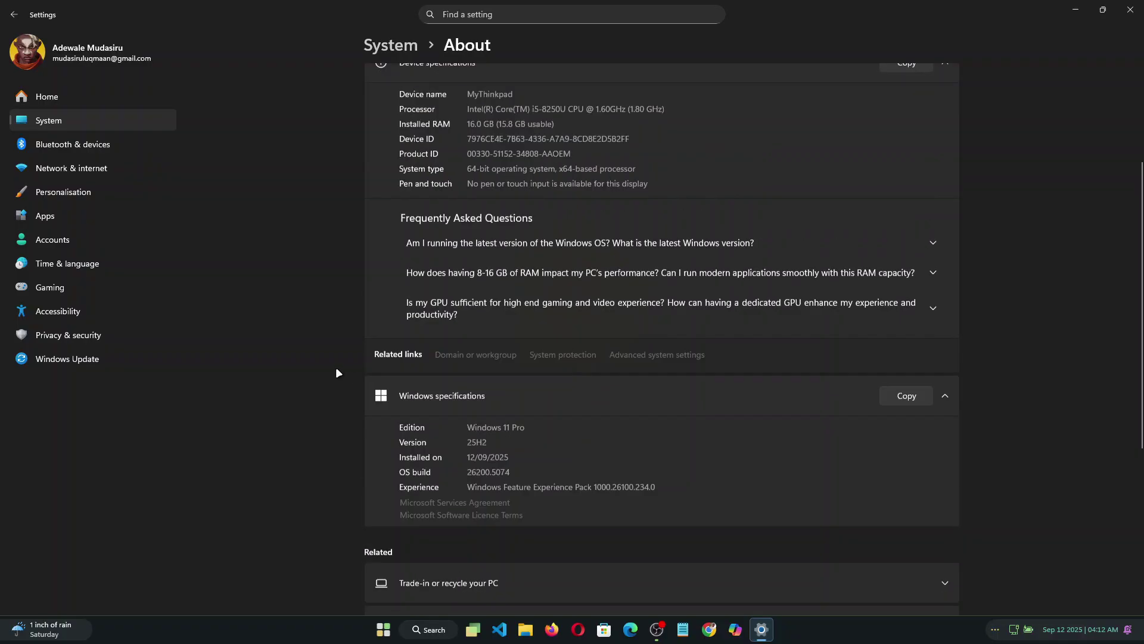
Run Check for updates on the Windows Update page until it reports up to date
{"action": "left_click", "coordinate": [107, 359]}
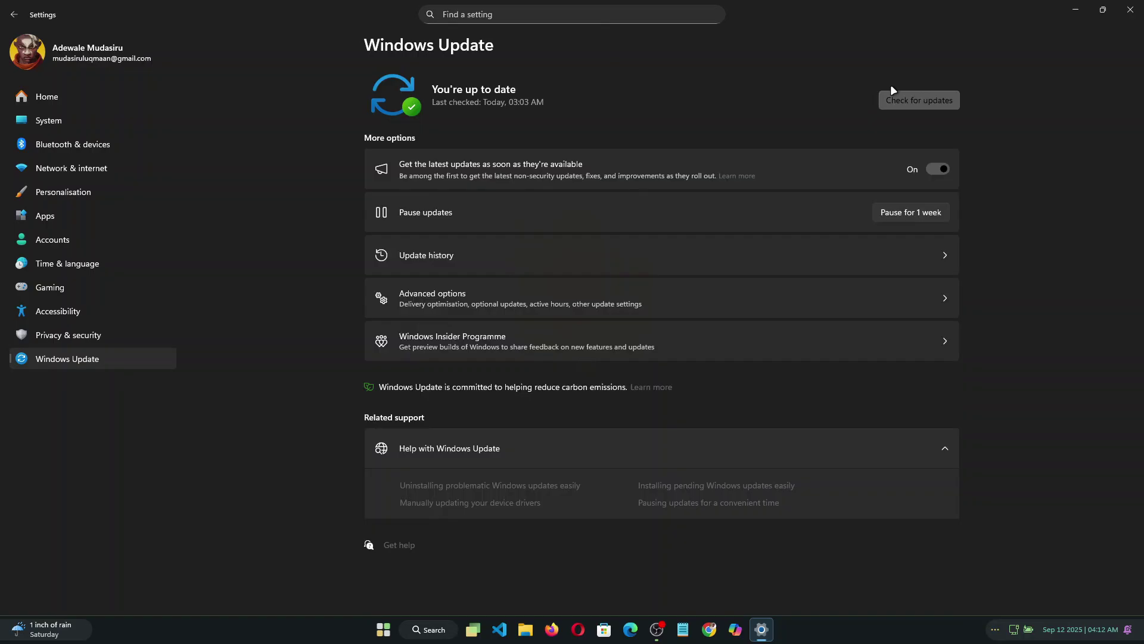
{"action": "left_click", "coordinate": [902, 94]}
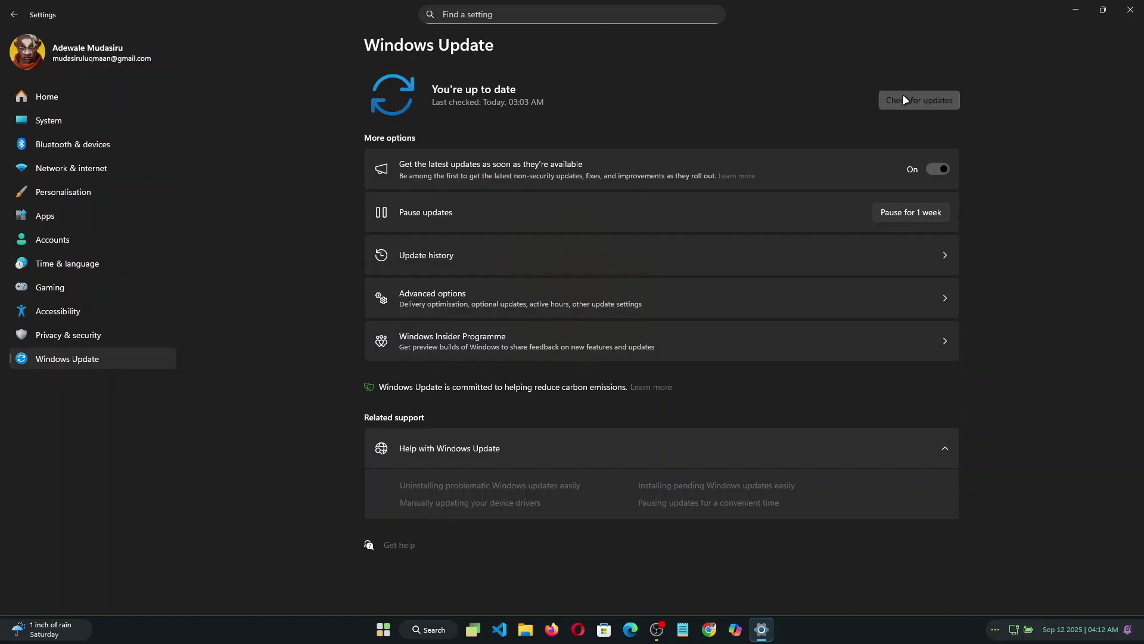